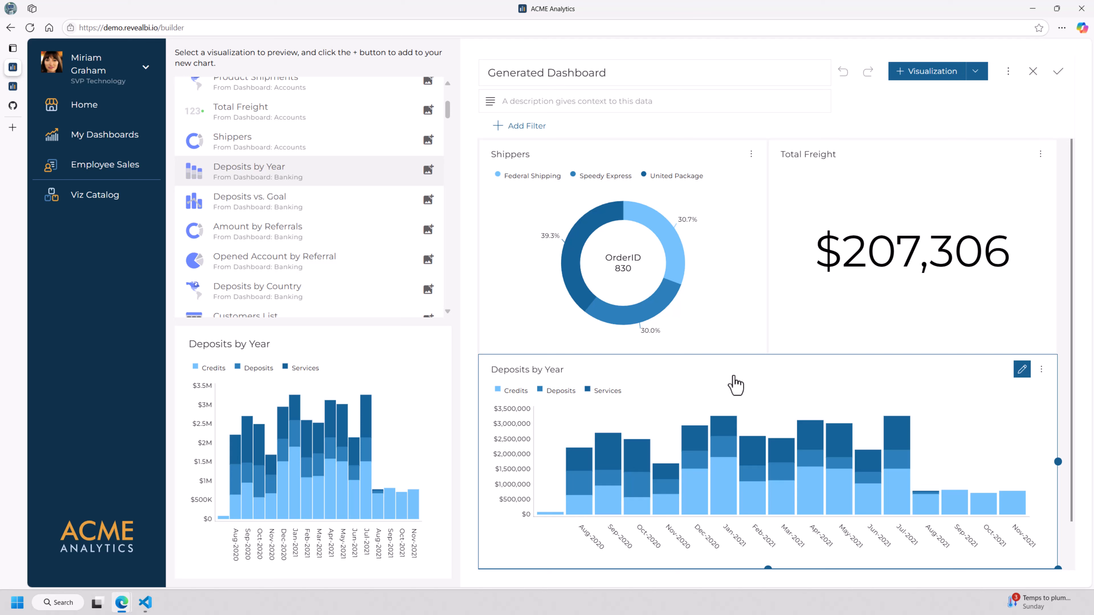
# Rename the generated dashboard as "New Name".
pyautogui.tripleClick(668, 79)
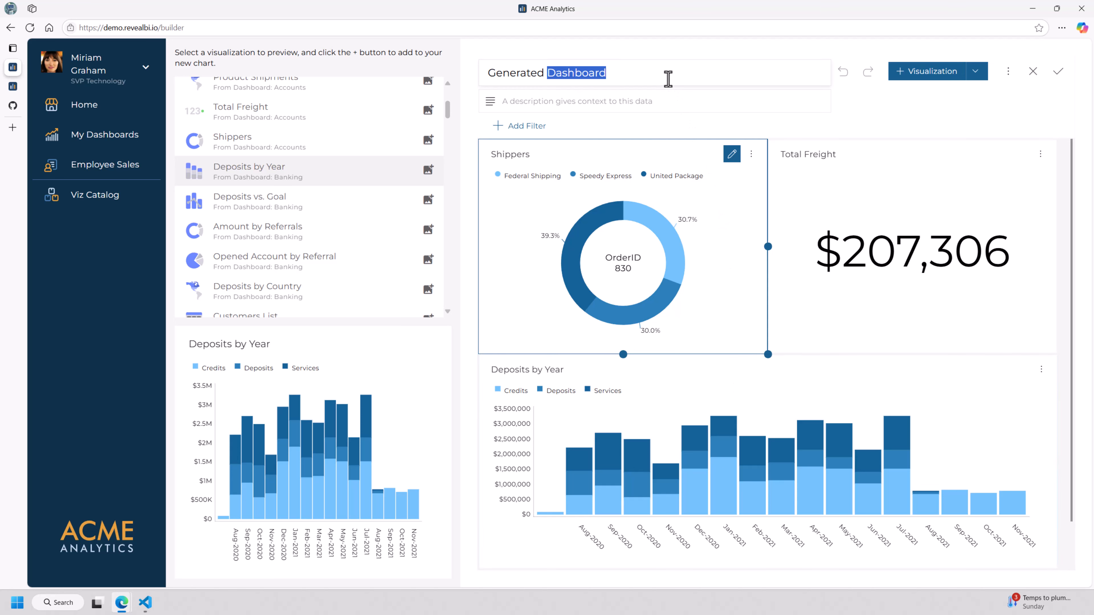
pyautogui.write('New Name')
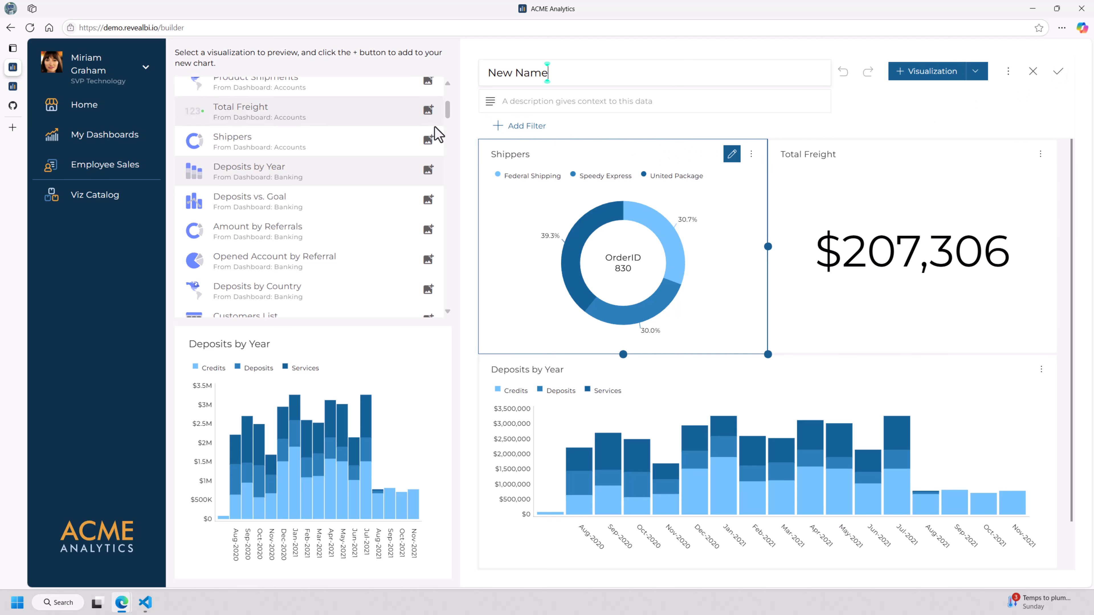
# Preview the Accounts visualizations in turn: Product Sales, Orders by Year, Total Orders, Total Sales and Avg Discount.
pyautogui.scroll(3, 448, 104)
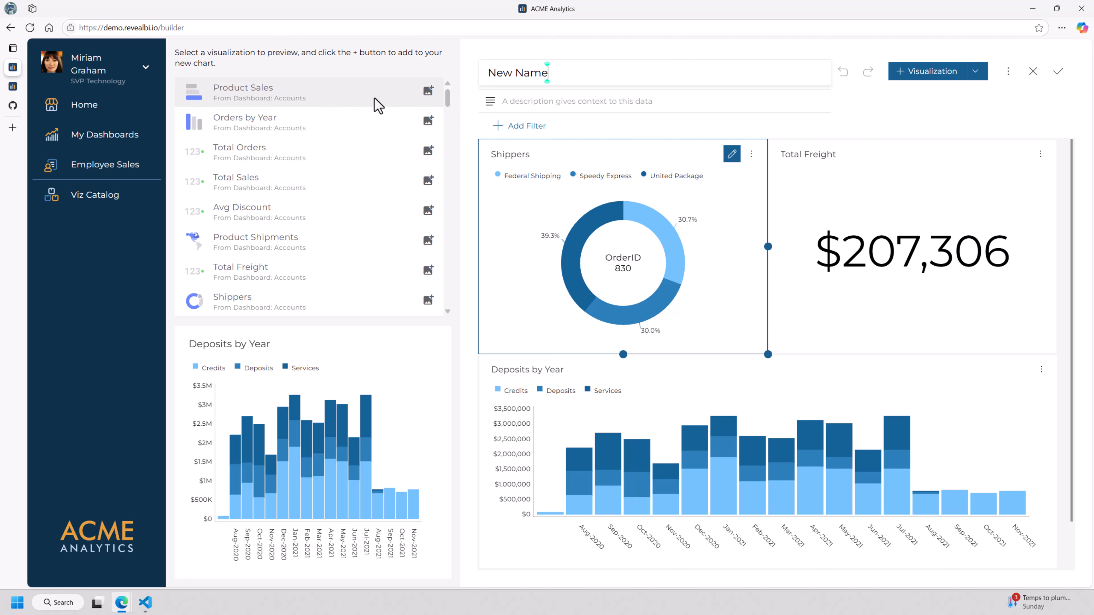
pyautogui.click(298, 100)
pyautogui.click(287, 117)
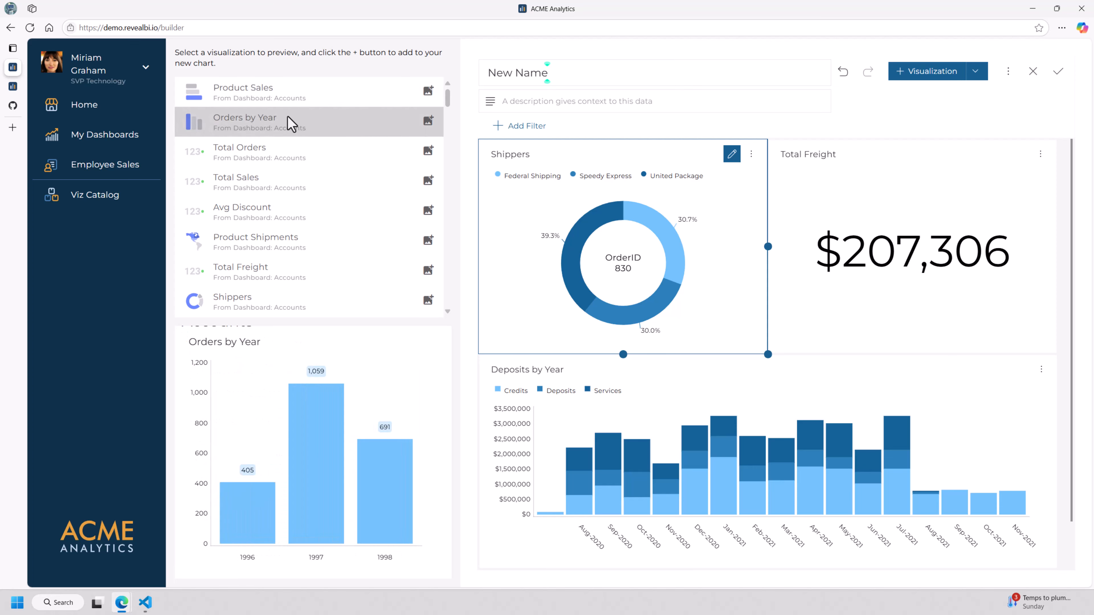
pyautogui.click(280, 162)
pyautogui.click(279, 181)
pyautogui.click(281, 209)
# Preview the Banking visualizations Deposits by Year, Deposits vs. Goal, Amount by Referrals and Opened Account by Referral.
pyautogui.scroll(-4, 280, 210)
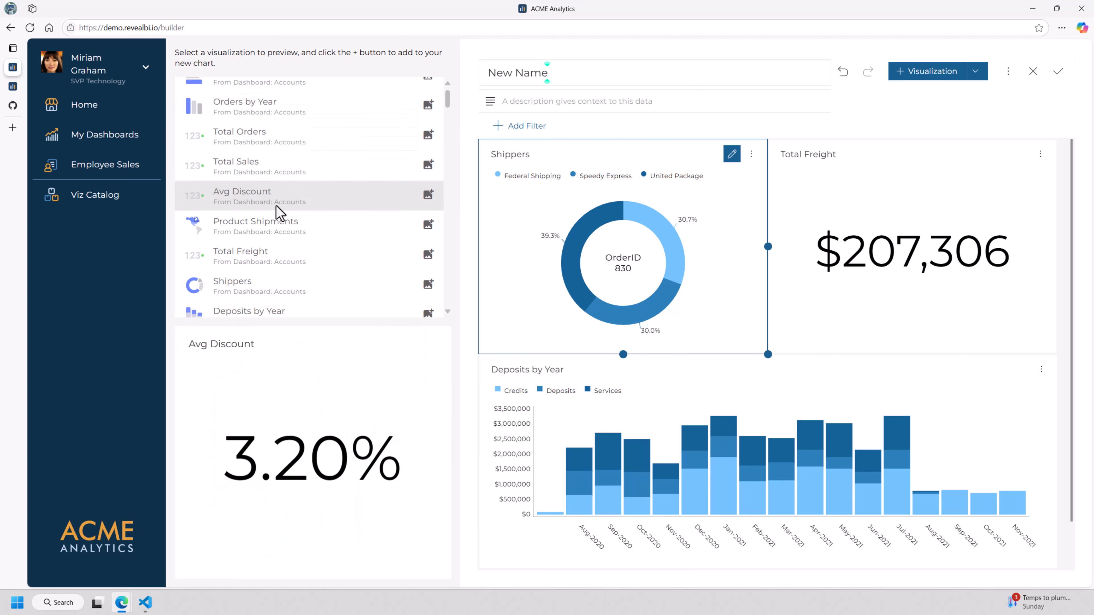
pyautogui.click(268, 180)
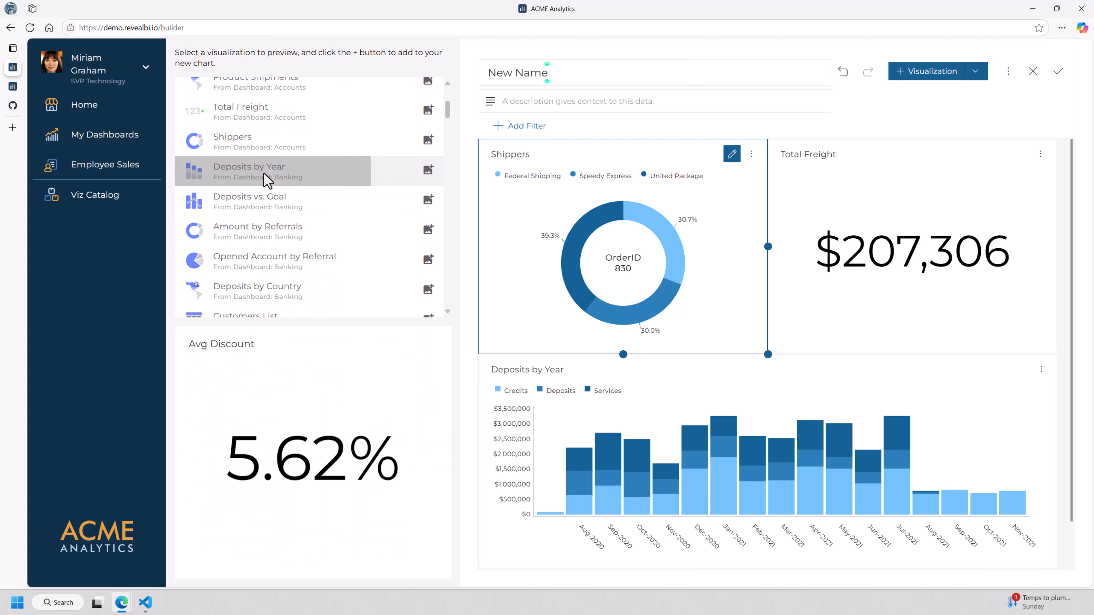
pyautogui.click(274, 199)
pyautogui.click(258, 239)
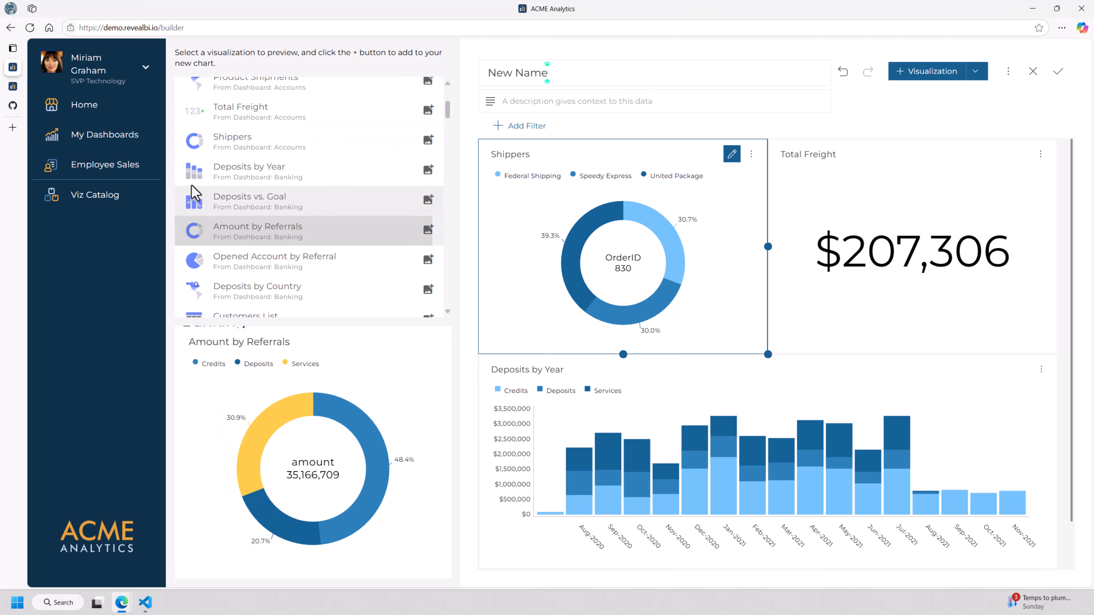
pyautogui.click(272, 258)
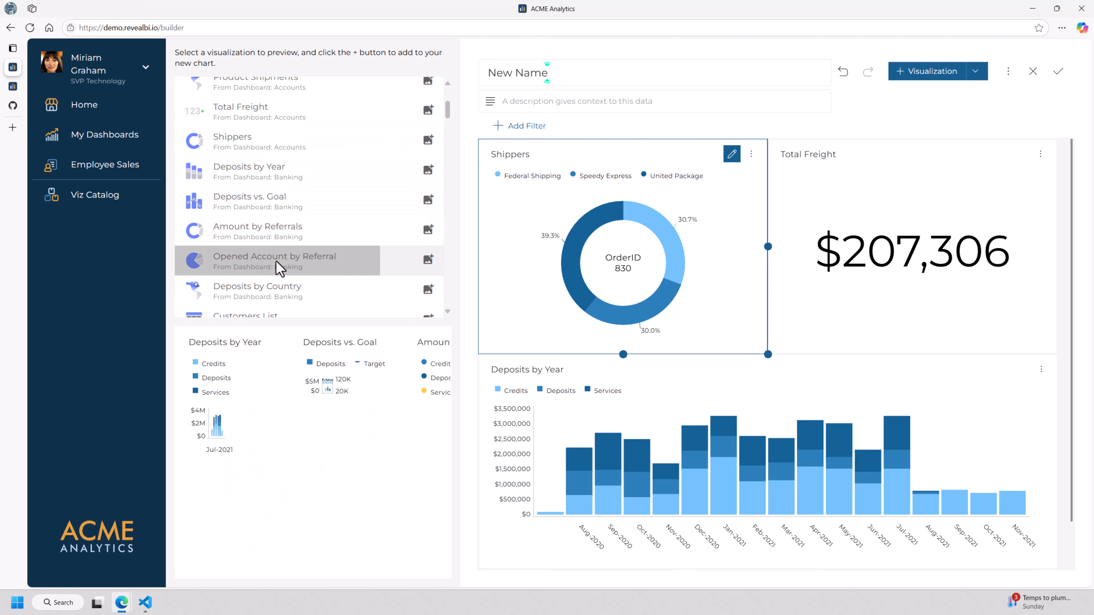
# Preview the Customers List and the Order Details table, and inspect the Deposits by Country map.
pyautogui.scroll(-4, 274, 263)
pyautogui.click(275, 244)
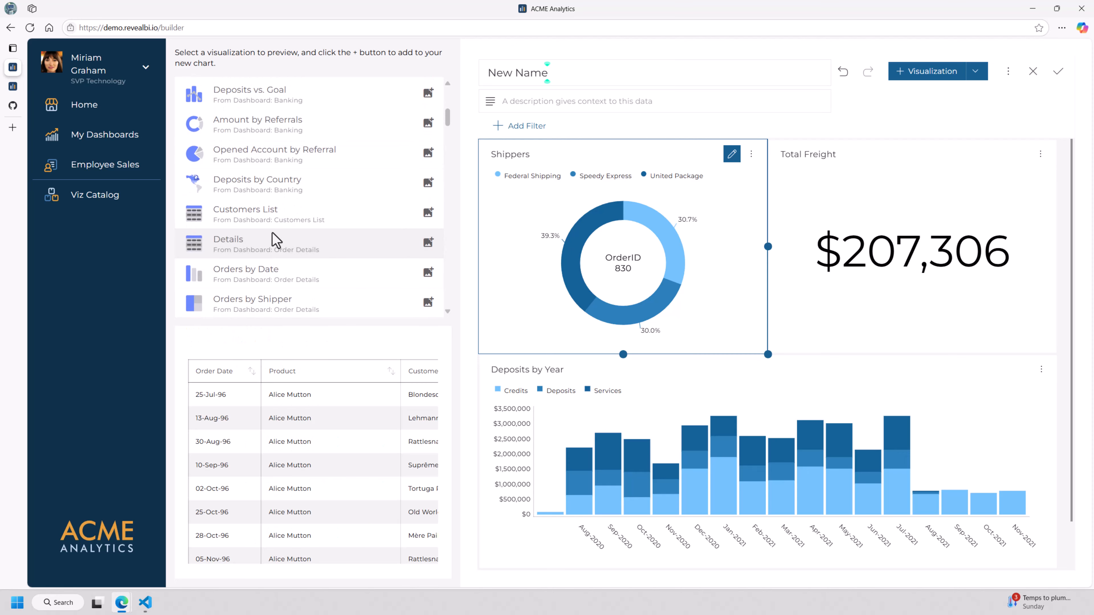
pyautogui.click(276, 211)
pyautogui.click(278, 196)
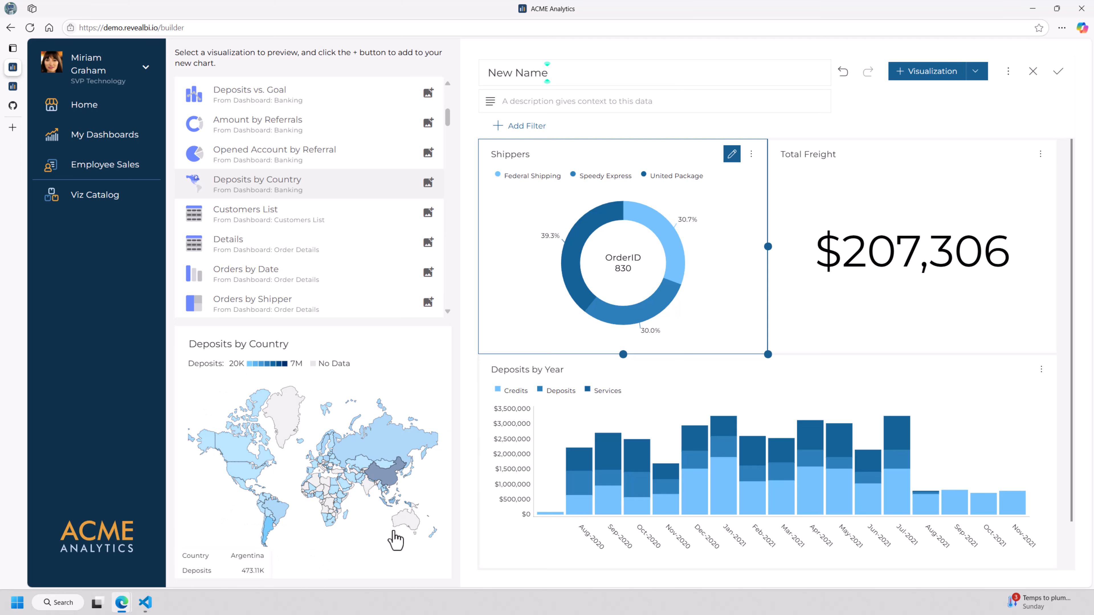
pyautogui.moveTo(337, 416)
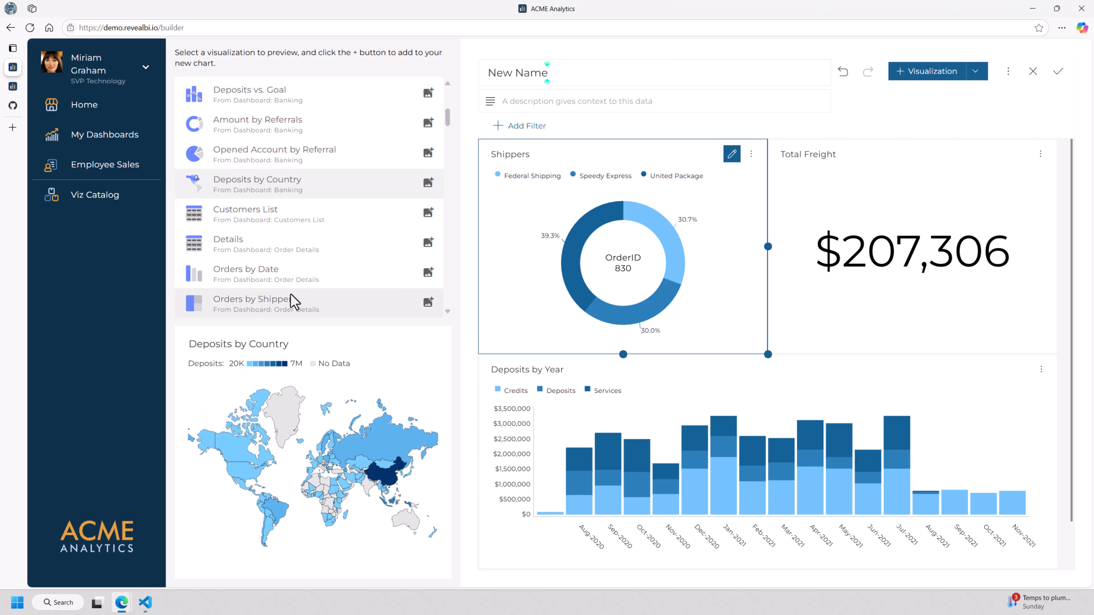
pyautogui.click(292, 245)
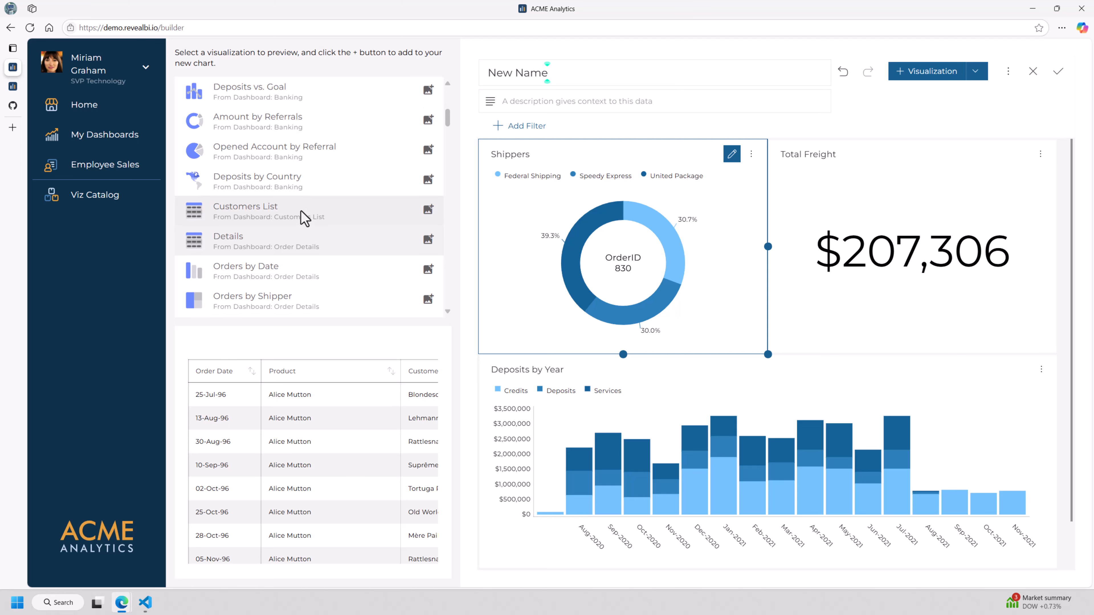
# Preview Total Orders and Total Units from Employee Sales Analysis, and add Avg. Unit Price to the dashboard.
pyautogui.scroll(-3, 306, 210)
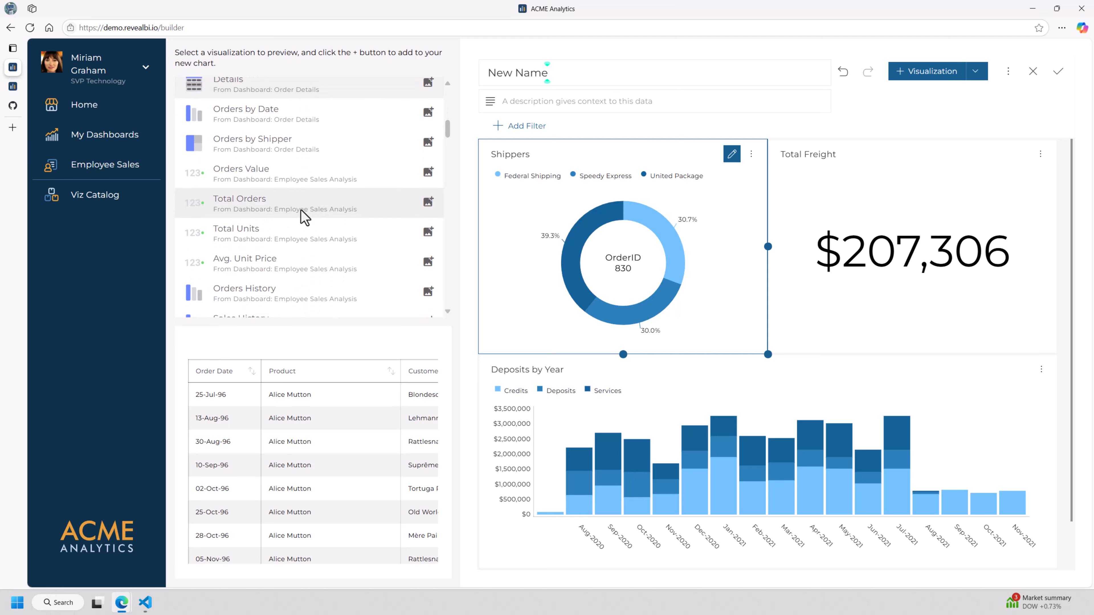
pyautogui.click(303, 215)
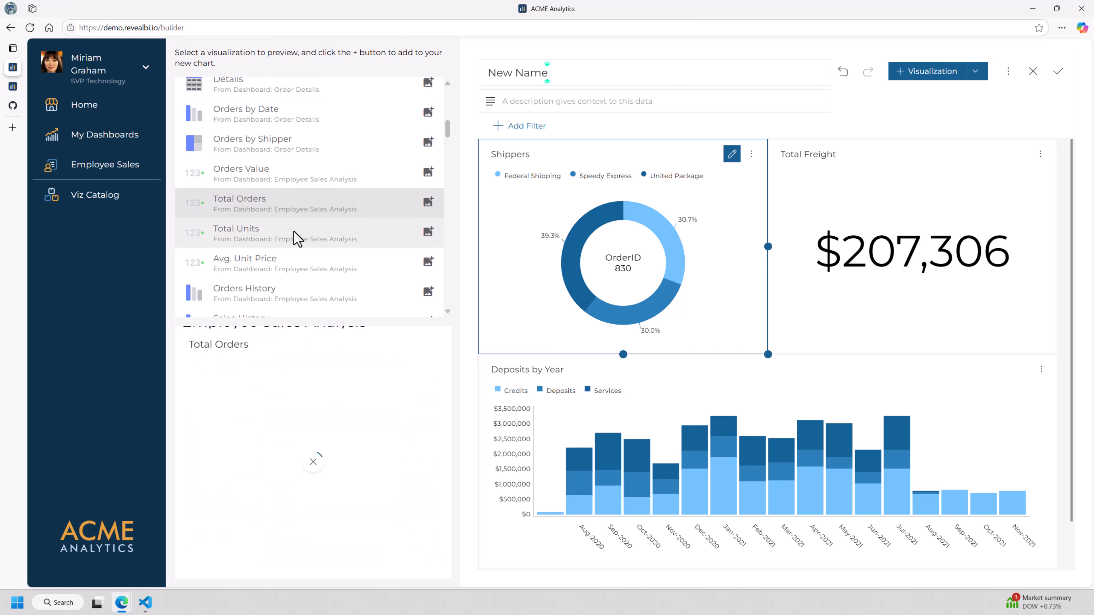
pyautogui.click(296, 236)
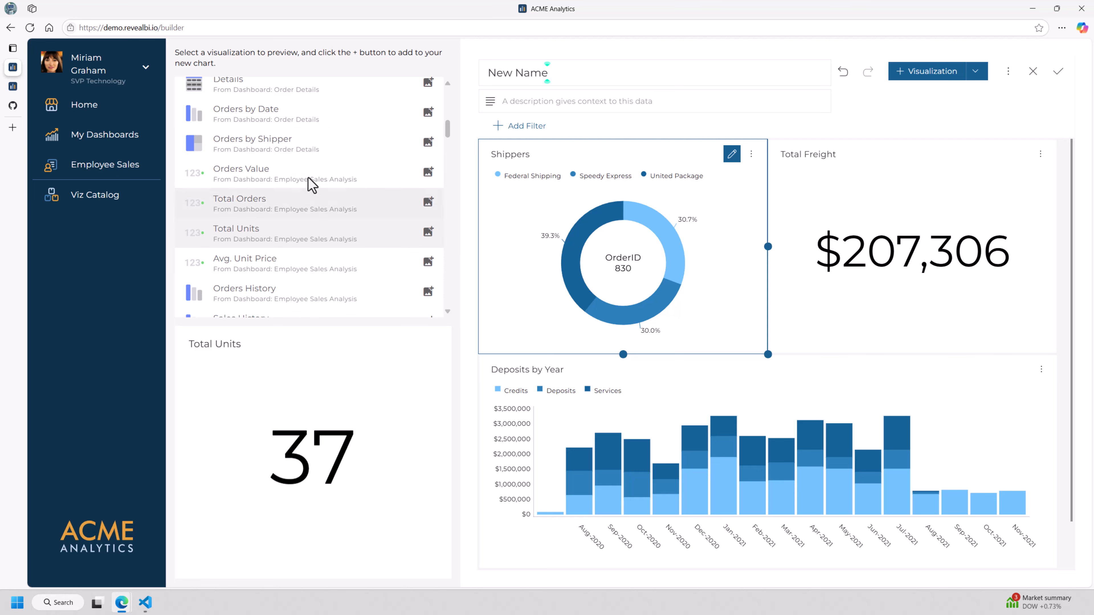
pyautogui.click(315, 265)
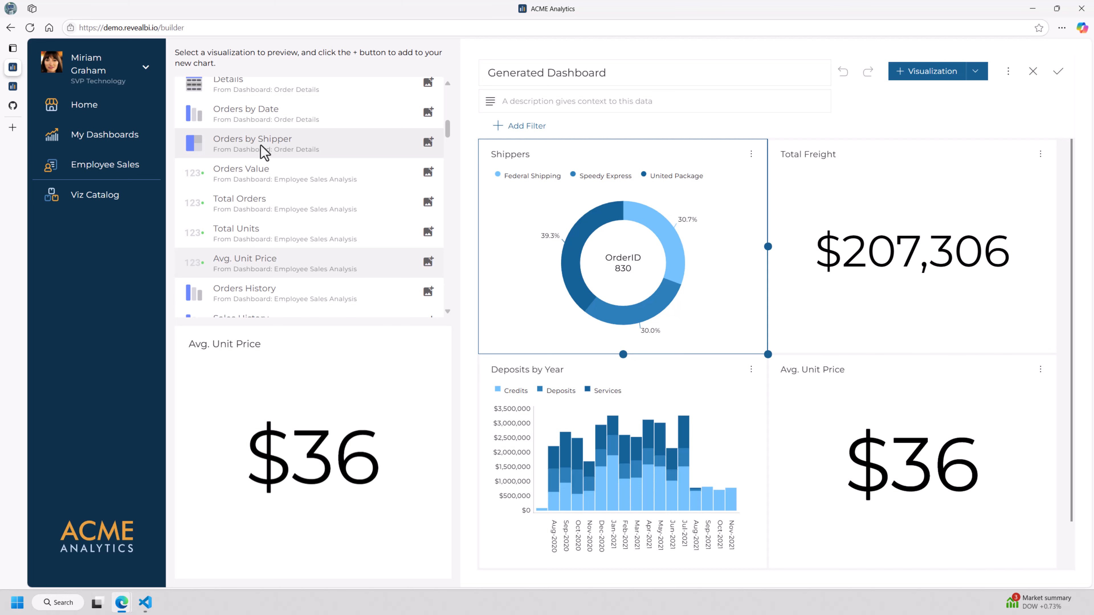
# Switch to the local builder at localhost:4200/builder and preview Shipments & Cost, Out of Stock Items, Open Shipments and Shipments by Status.
pyautogui.click(17, 90)
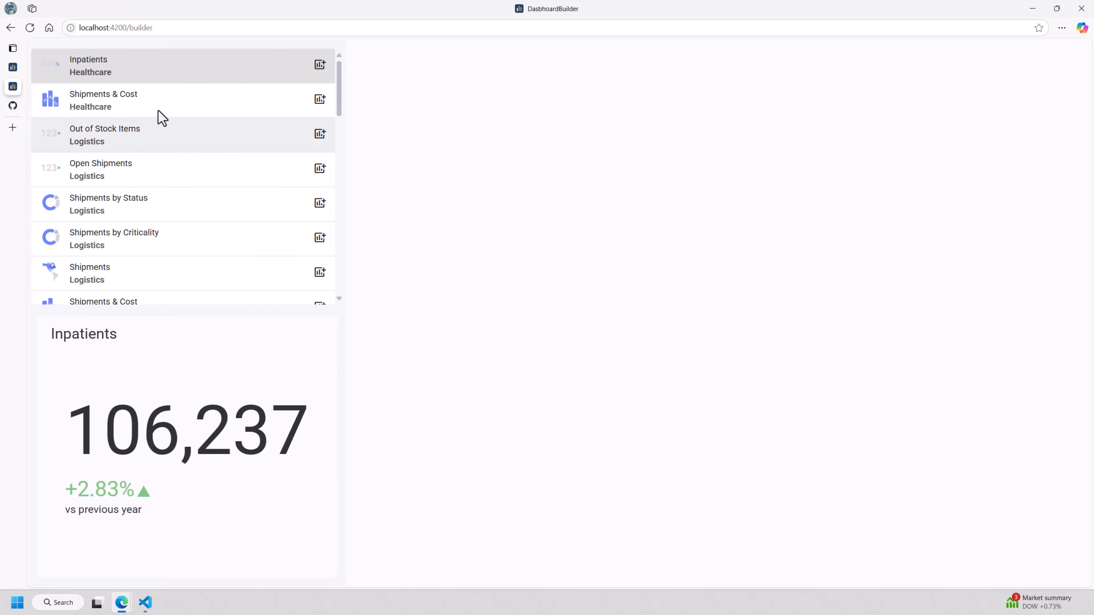
pyautogui.click(195, 100)
pyautogui.click(190, 131)
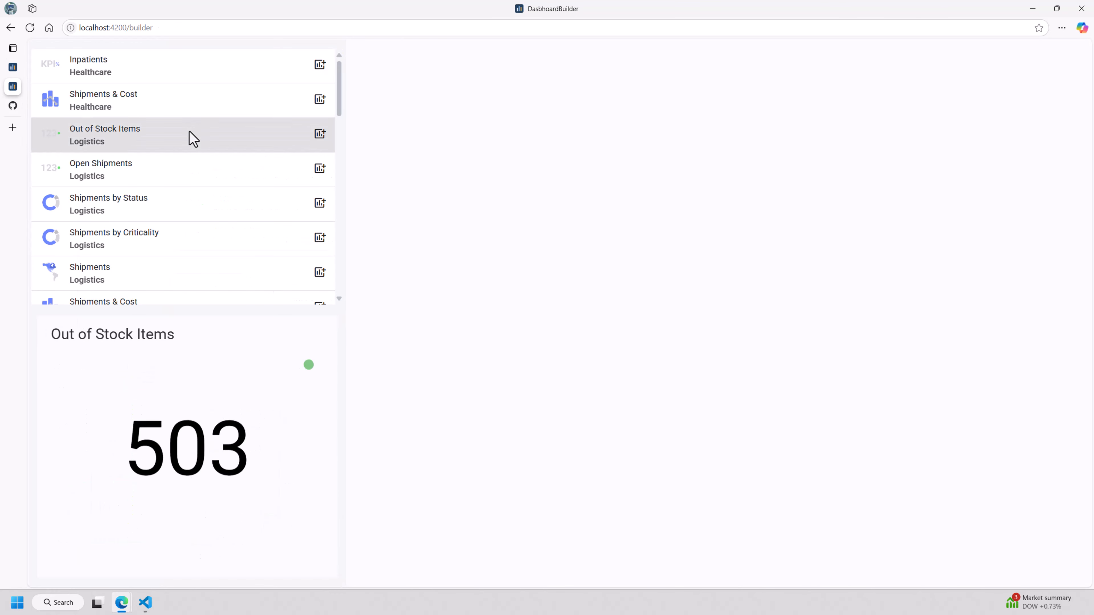
pyautogui.click(184, 171)
pyautogui.click(187, 206)
# Preview the Logistics Shipments & Cost and Shipments charts, plus Market Rent Analysis and Average Months Tenant Stays.
pyautogui.scroll(-3, 189, 224)
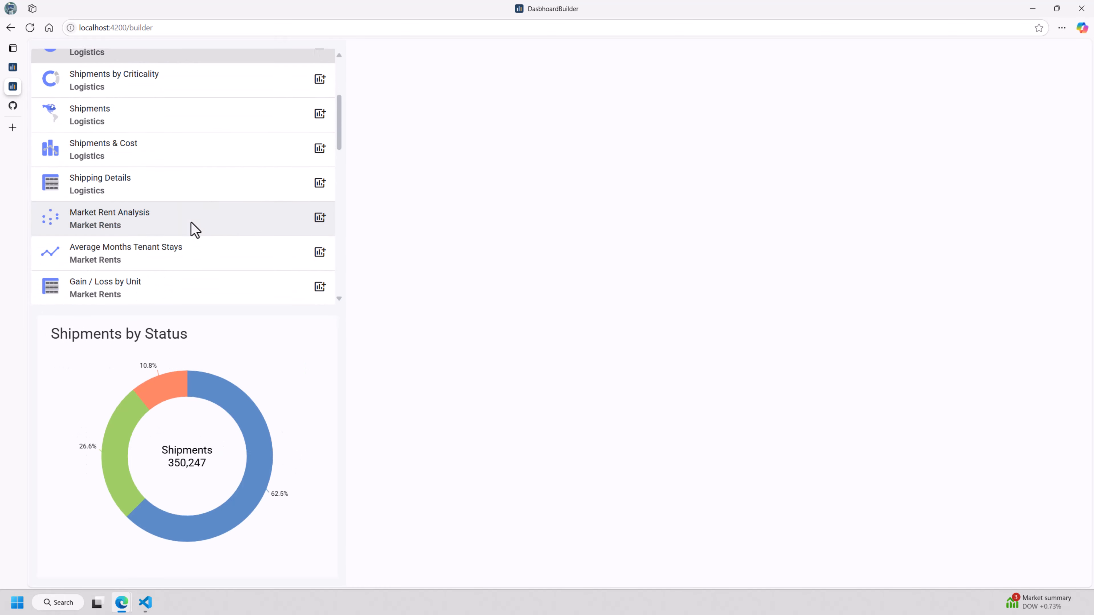
pyautogui.click(168, 144)
pyautogui.click(177, 116)
pyautogui.click(176, 215)
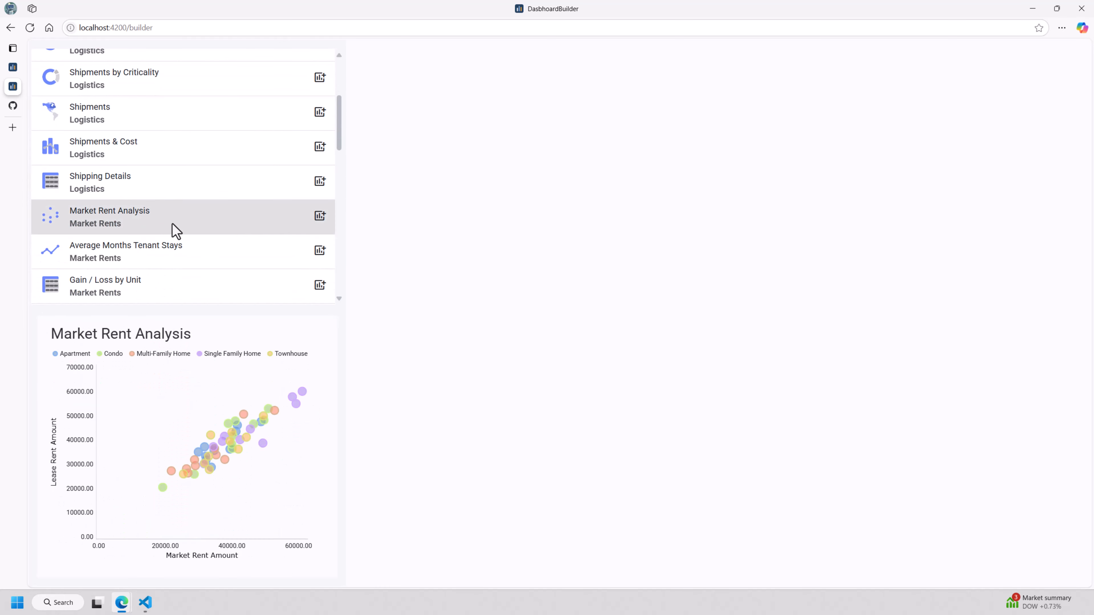
pyautogui.click(171, 244)
# Add the Out of Stock Items and Open Shipments visualizations to a new dashboard.
pyautogui.scroll(3, 173, 245)
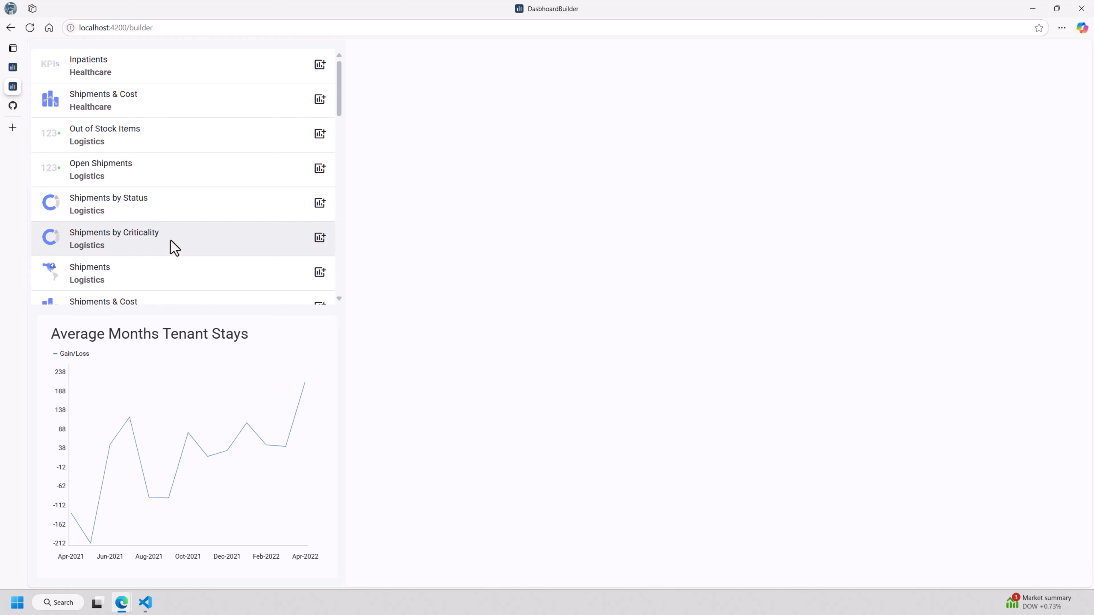
pyautogui.click(188, 145)
pyautogui.click(321, 134)
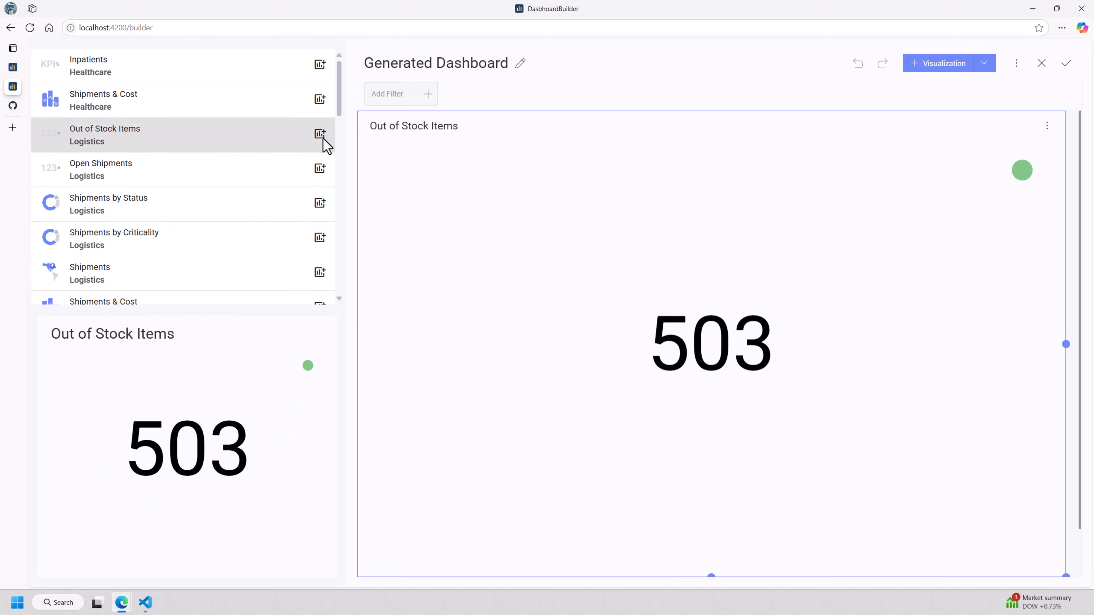
pyautogui.click(321, 170)
# Add the Shipping Details and Average Months Tenant Stays visualizations to the dashboard.
pyautogui.scroll(-3, 215, 215)
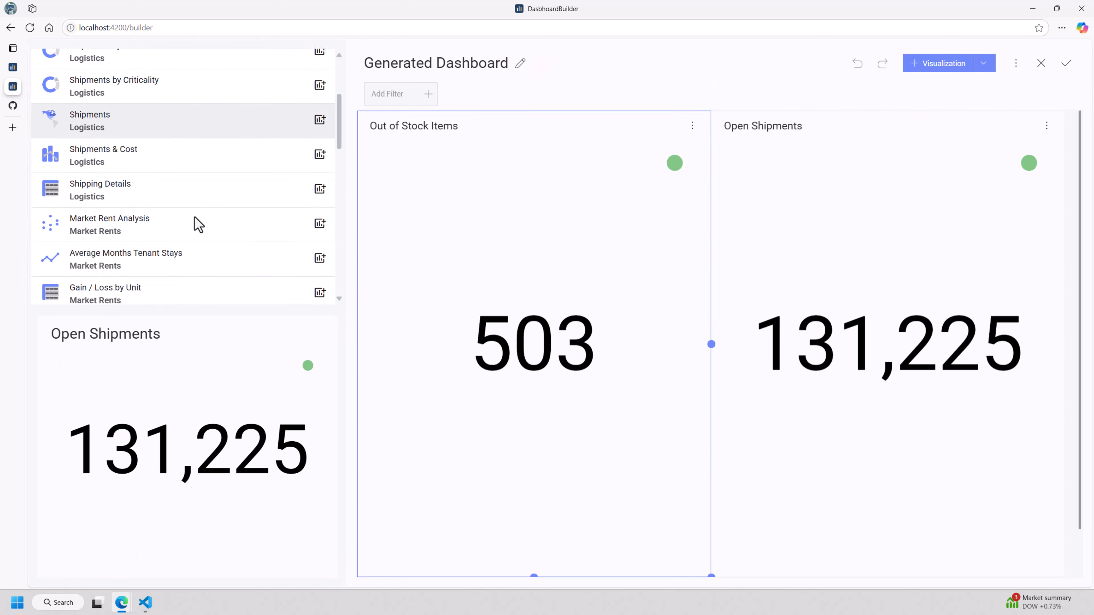
pyautogui.click(203, 183)
pyautogui.click(320, 184)
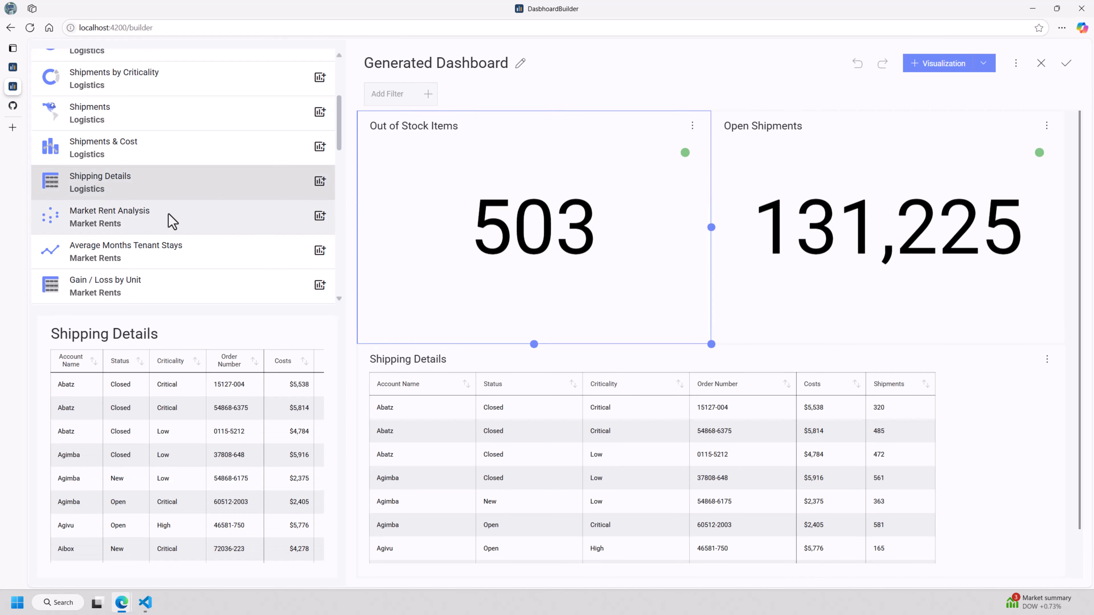
pyautogui.scroll(-3, 181, 172)
pyautogui.click(190, 97)
pyautogui.click(320, 91)
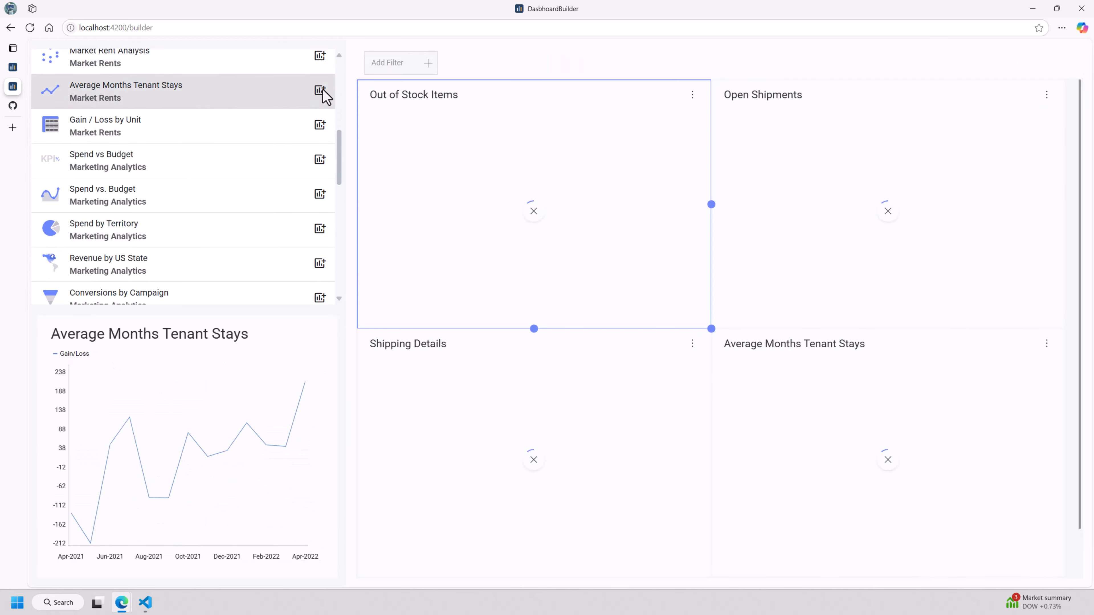
# Shorten the Out of Stock Items and Open Shipments tiles equally, to a little under half their height.
pyautogui.click(742, 321)
pyautogui.click(603, 244)
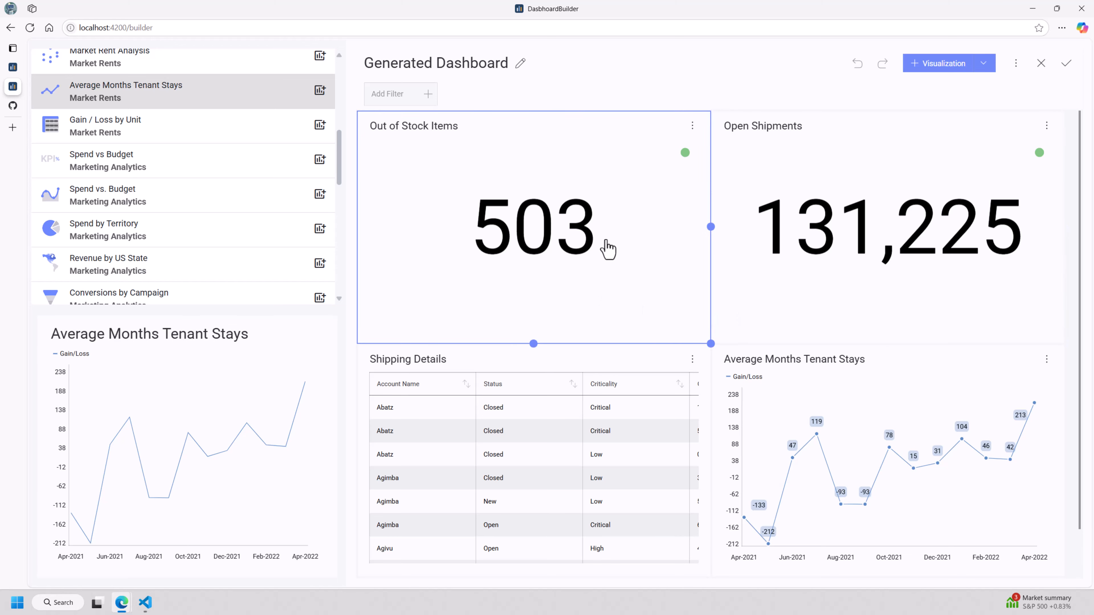
pyautogui.moveTo(534, 344); pyautogui.dragTo(534, 213)
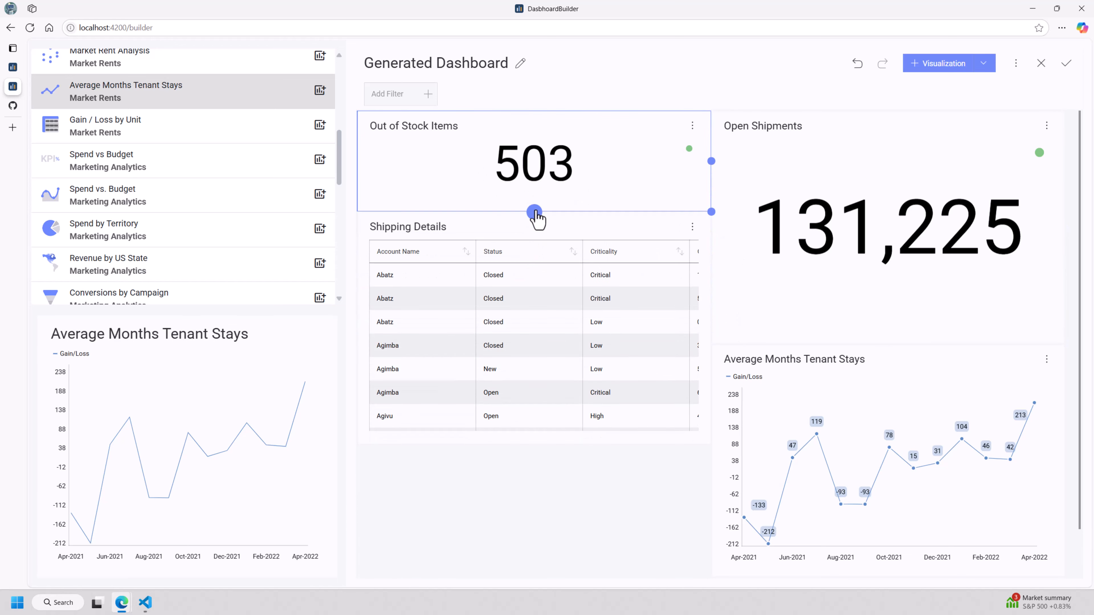
pyautogui.click(897, 342)
pyautogui.moveTo(897, 343); pyautogui.dragTo(866, 212)
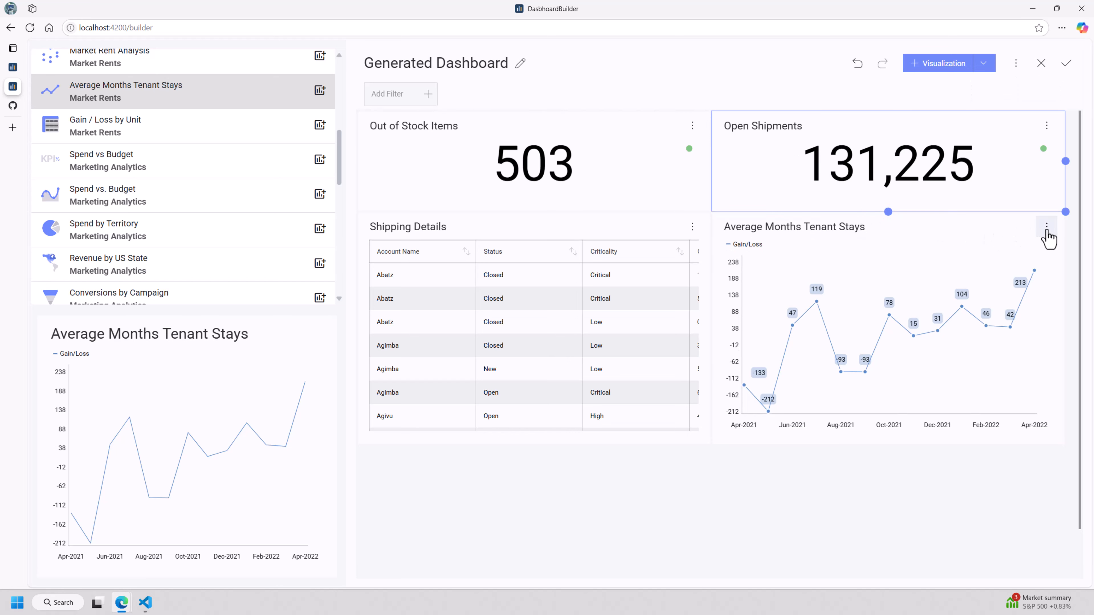
# Open the Average Months Tenant Stays chart for editing, examine its fields and values, and close the editor without changes.
pyautogui.click(1046, 229)
pyautogui.click(1014, 258)
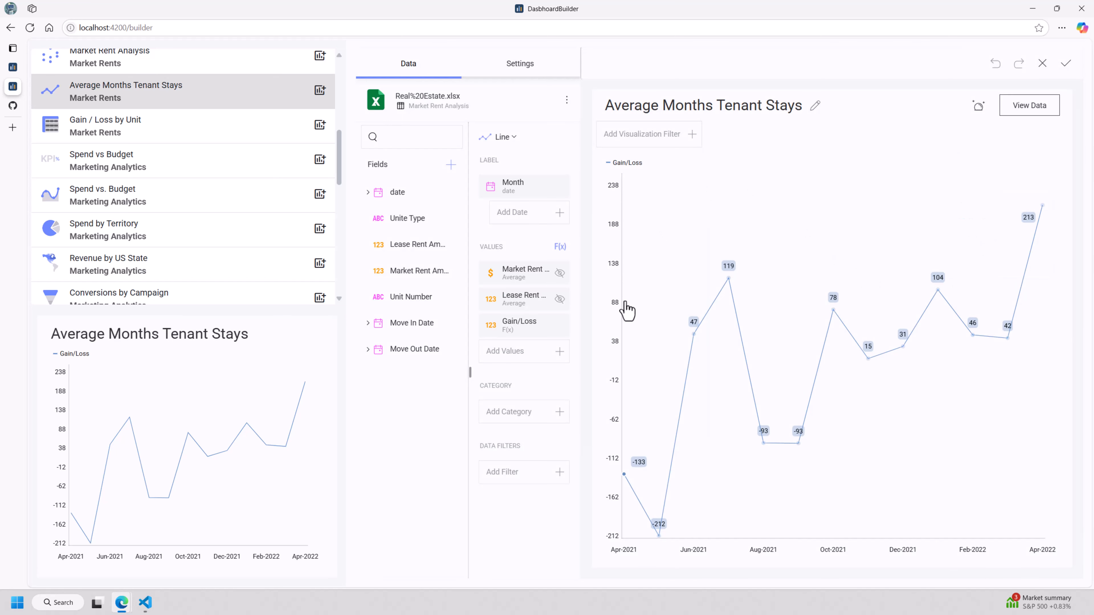
pyautogui.click(689, 362)
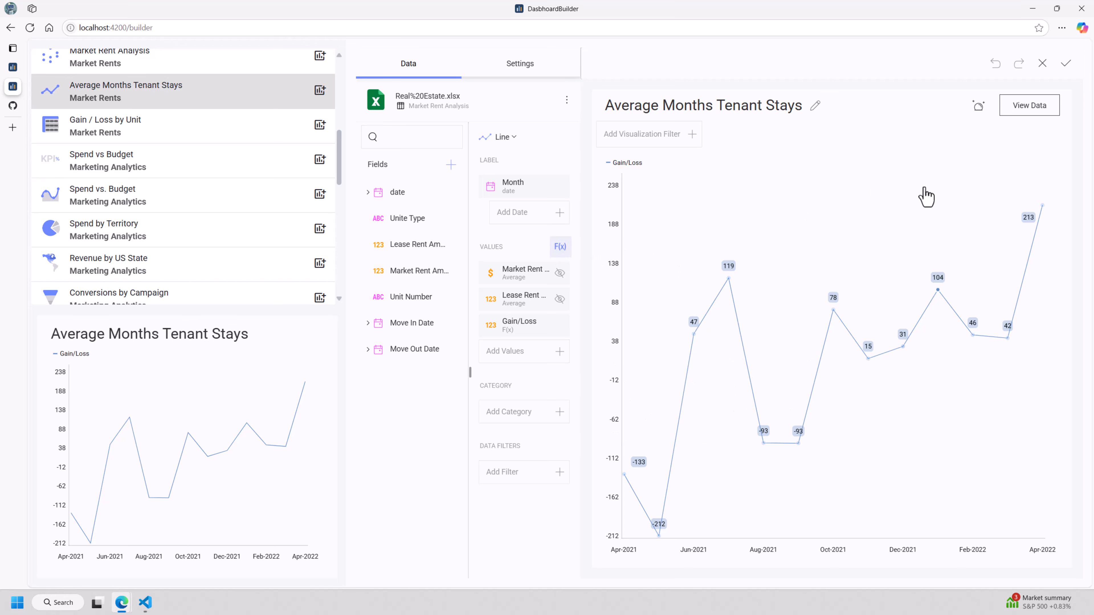
pyautogui.click(1042, 65)
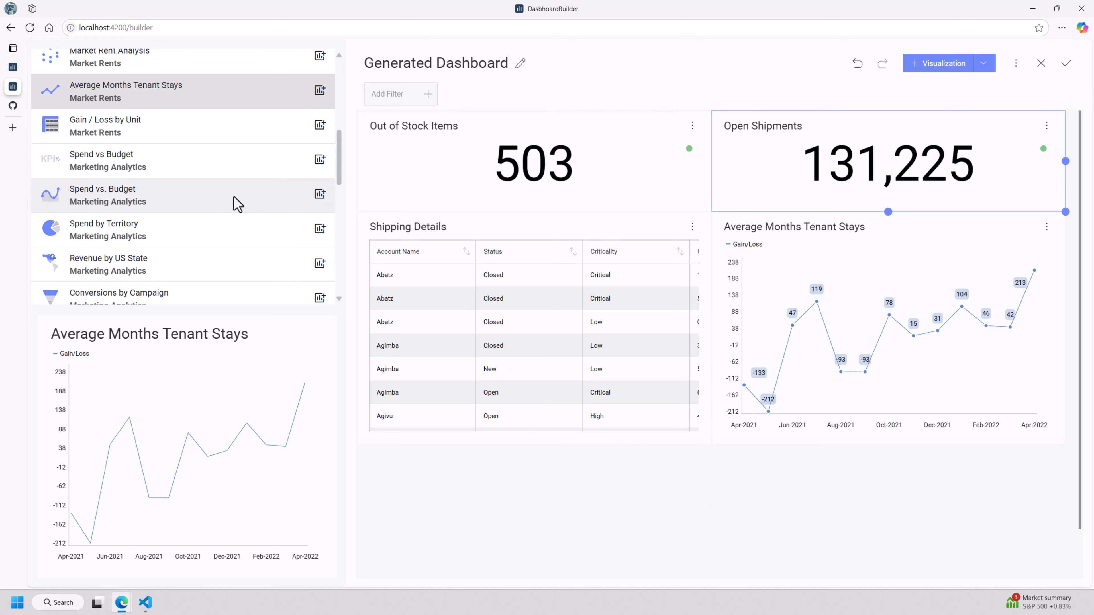
# Preview the Spend vs. Budget visualization and add it to the dashboard.
pyautogui.click(236, 205)
pyautogui.click(320, 196)
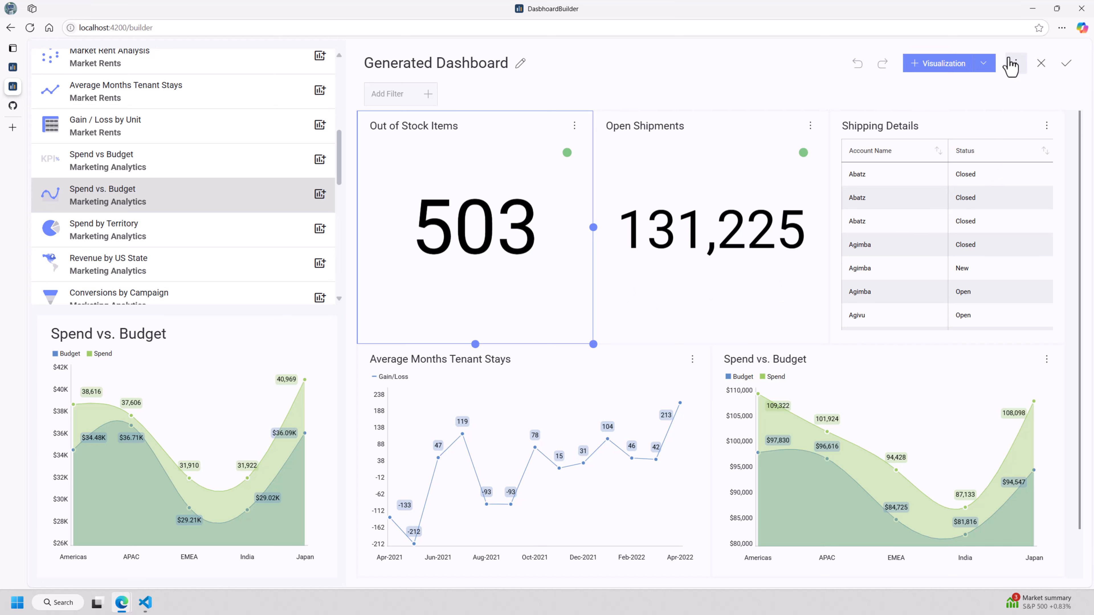
# Check the dashboard's Auto Layout option and shorten the Out of Stock Items tile to a little under half its height.
pyautogui.click(1015, 63)
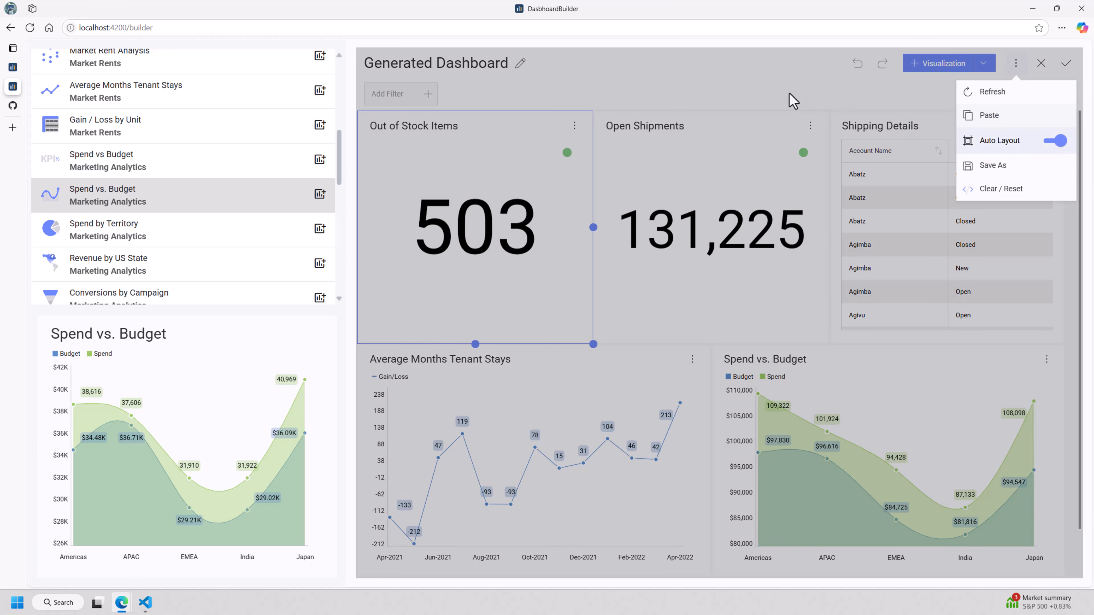
pyautogui.click(777, 98)
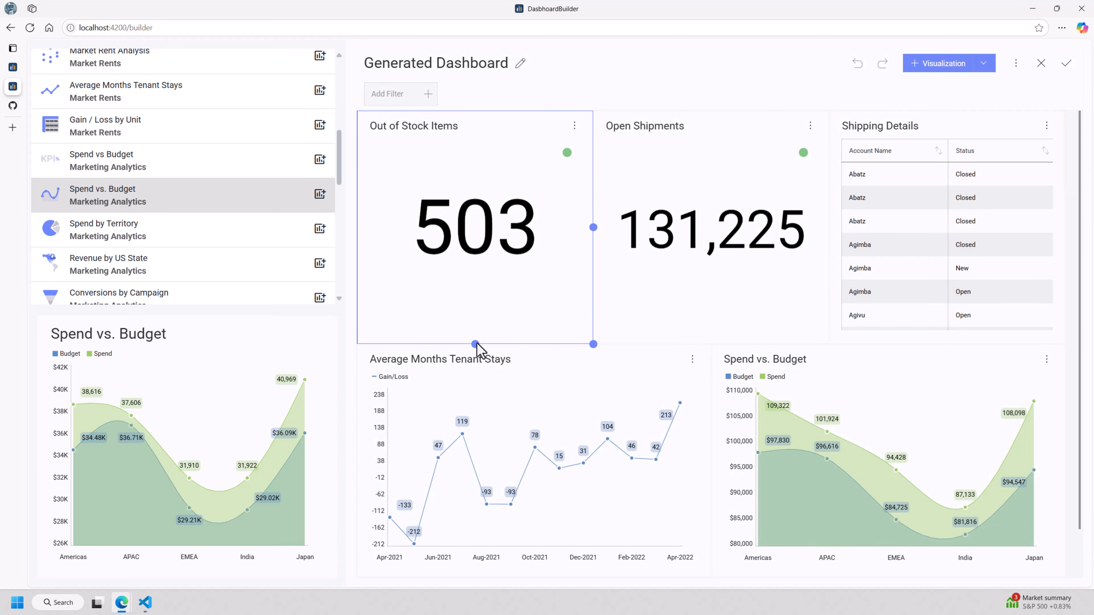
pyautogui.moveTo(475, 344); pyautogui.dragTo(474, 214)
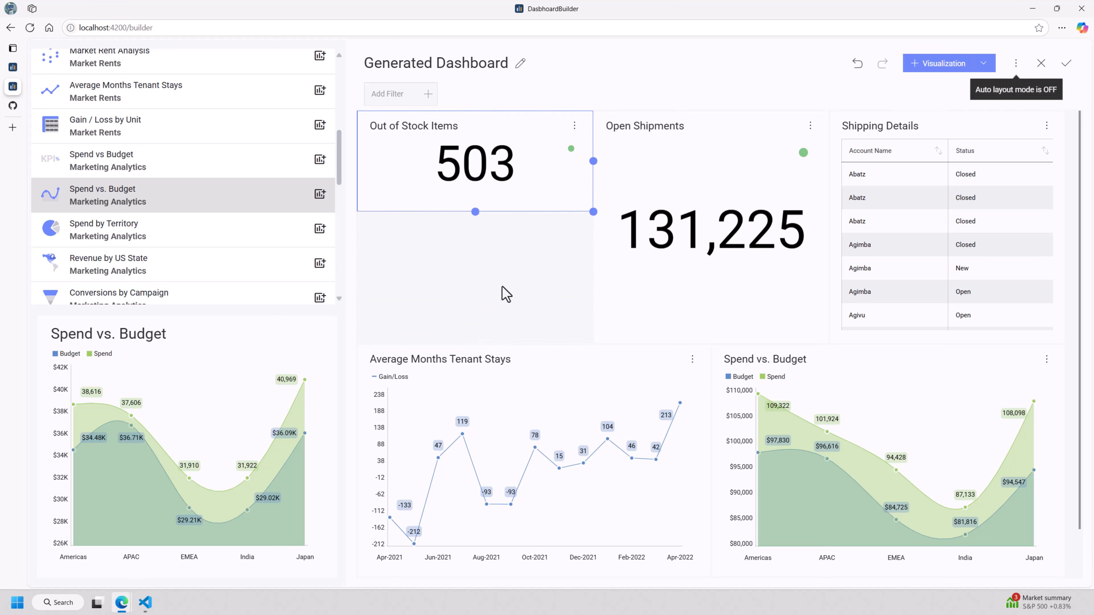
# Preview the Spend by Territory visualization from Marketing Analytics and add it to the dashboard.
pyautogui.click(152, 232)
pyautogui.click(319, 229)
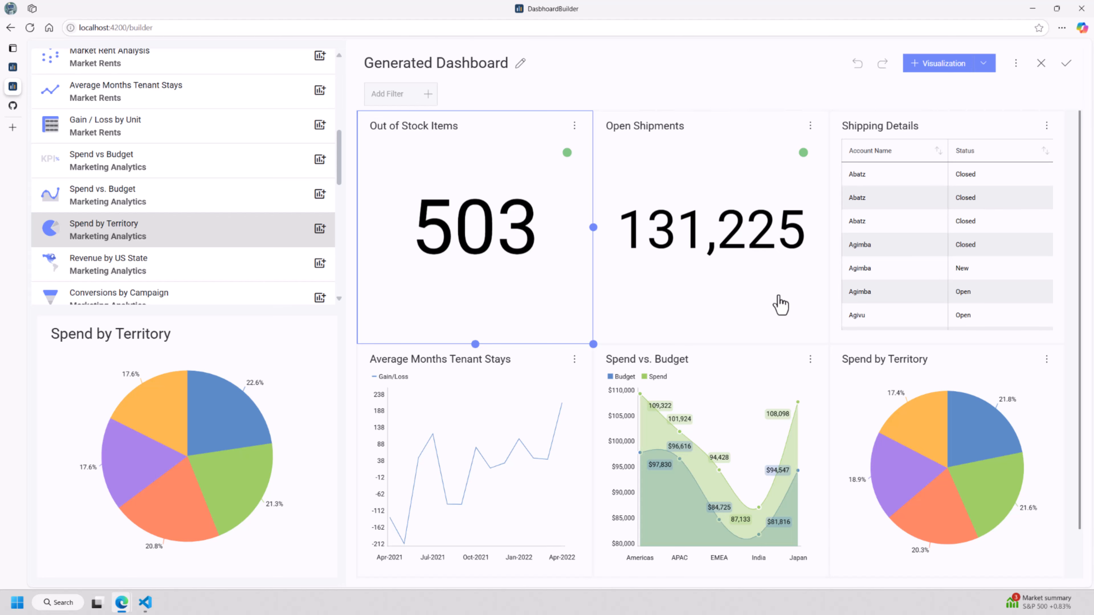
# Rename the dashboard to "Todays Dashboard" and save it, leaving edit mode.
pyautogui.click(520, 64)
pyautogui.write('Todfay')
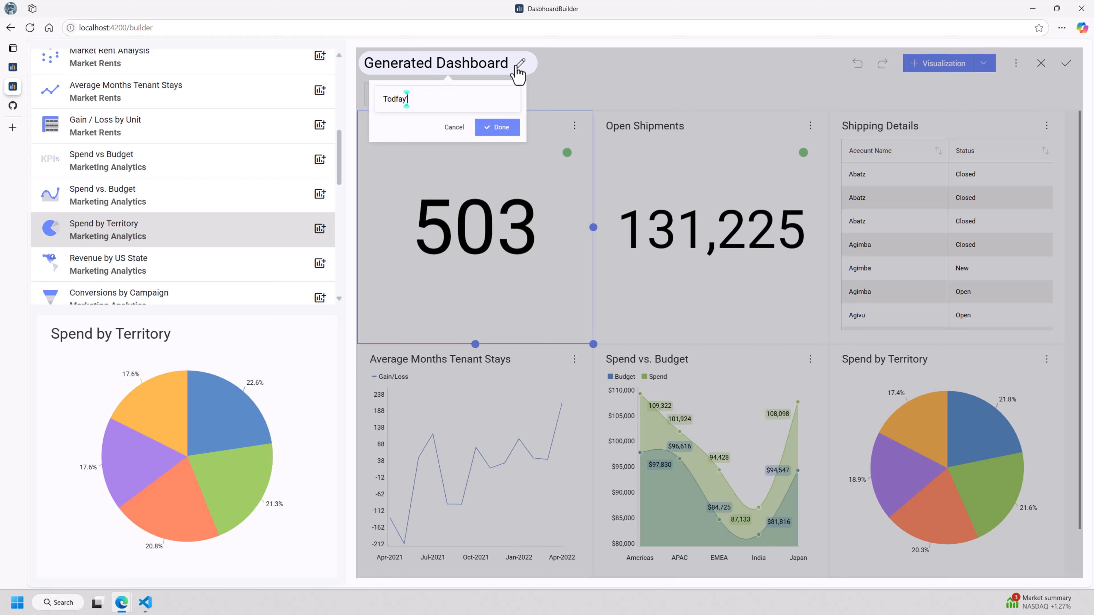
pyautogui.press('BackSpace')
pyautogui.press('BackSpace')
pyautogui.press('BackSpace')
pyautogui.write('ays Dashboard')
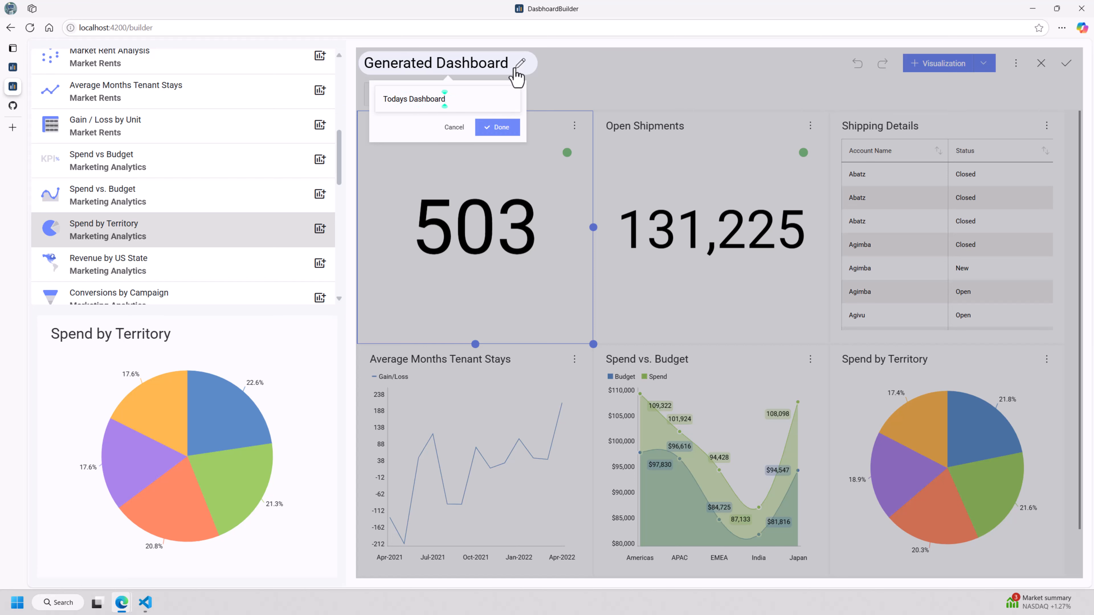
pyautogui.click(499, 127)
pyautogui.click(1066, 63)
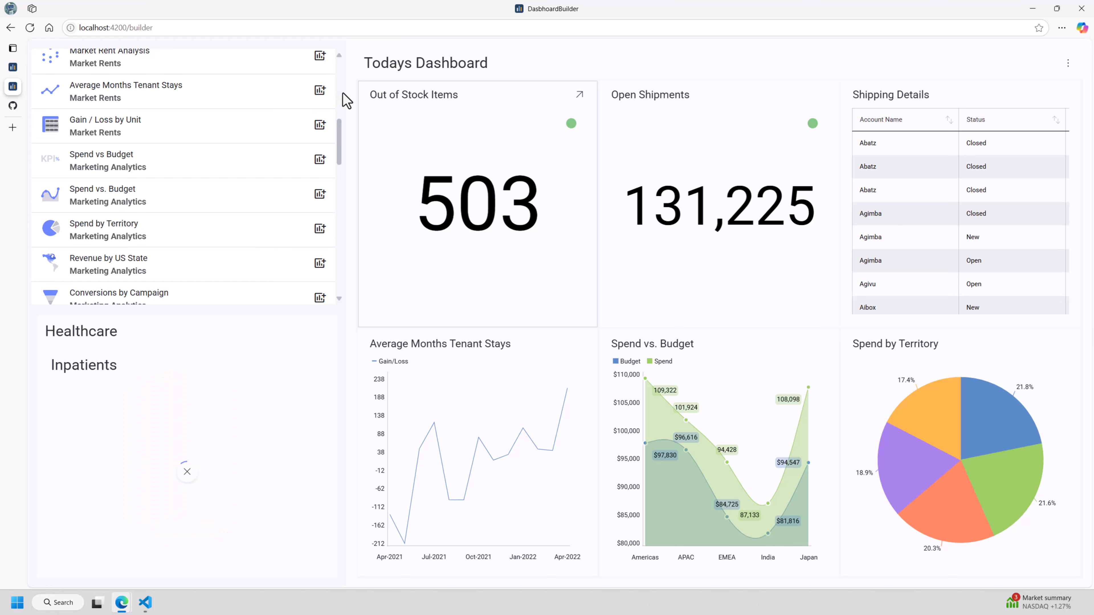
# Find the Todays Dashboard entries in the visualization catalog and preview its Open Shipments visualization.
pyautogui.scroll(-1, 338, 138)
pyautogui.moveTo(341, 142); pyautogui.dragTo(332, 166)
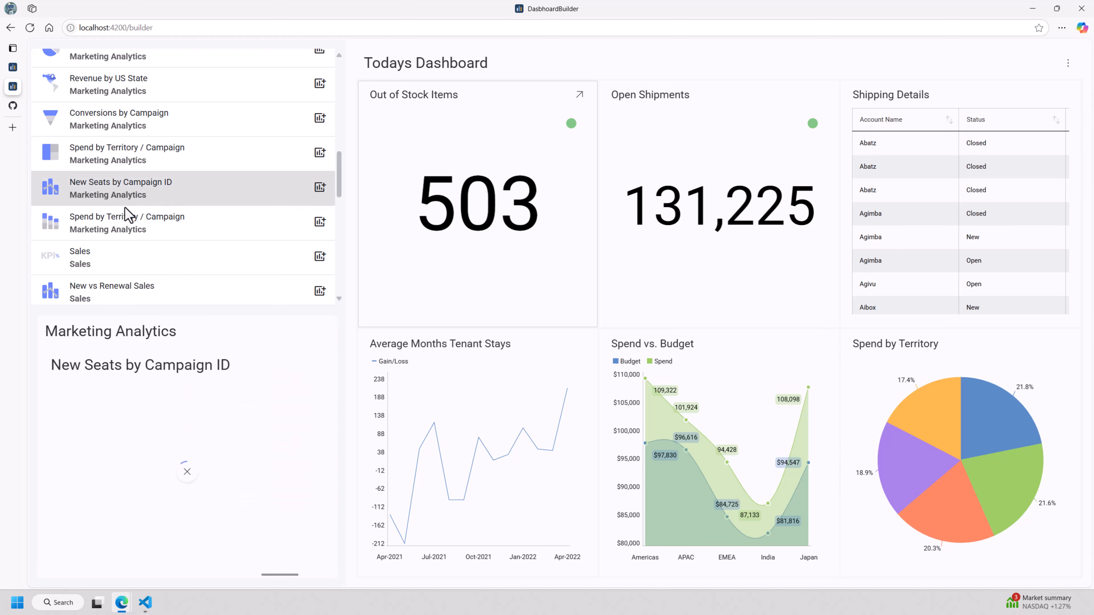
pyautogui.scroll(-4, 121, 233)
pyautogui.scroll(-8, 120, 235)
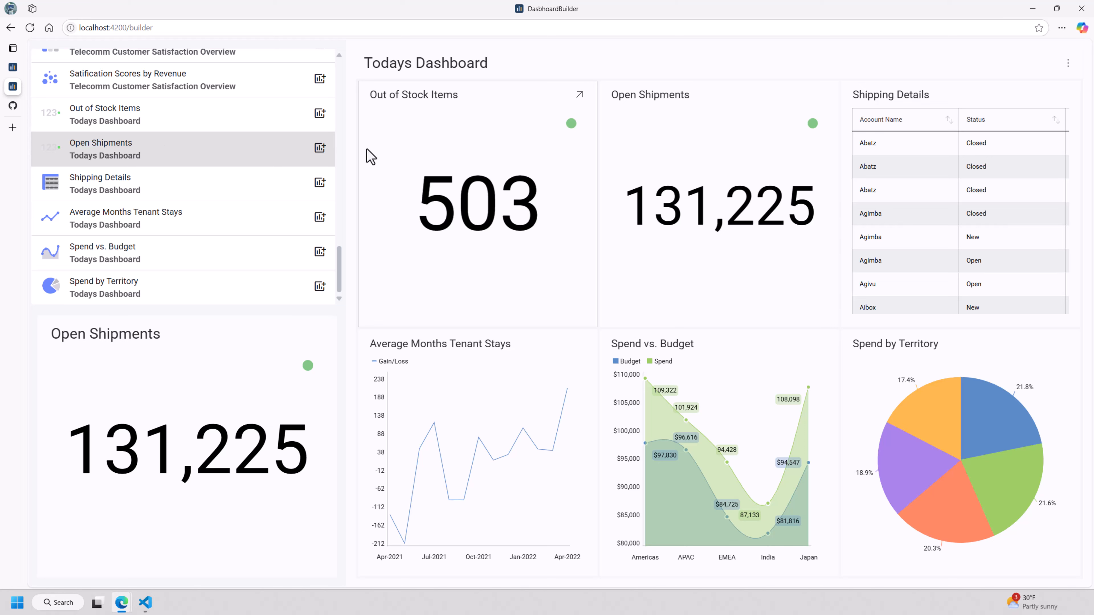
# Clear the canvas to start over with an empty new dashboard.
pyautogui.click(1068, 63)
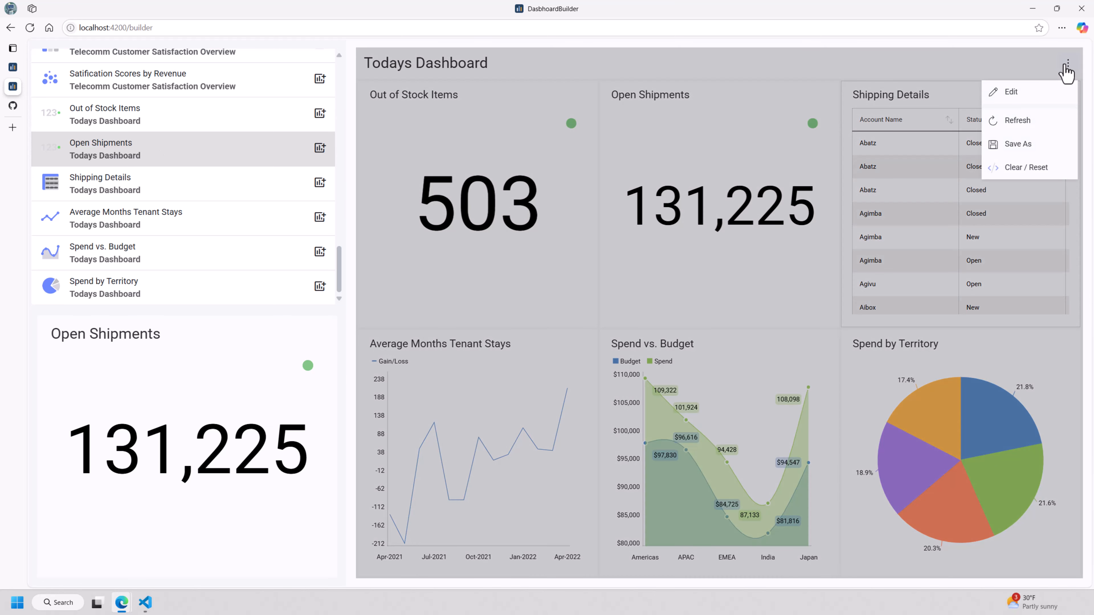
pyautogui.click(1030, 173)
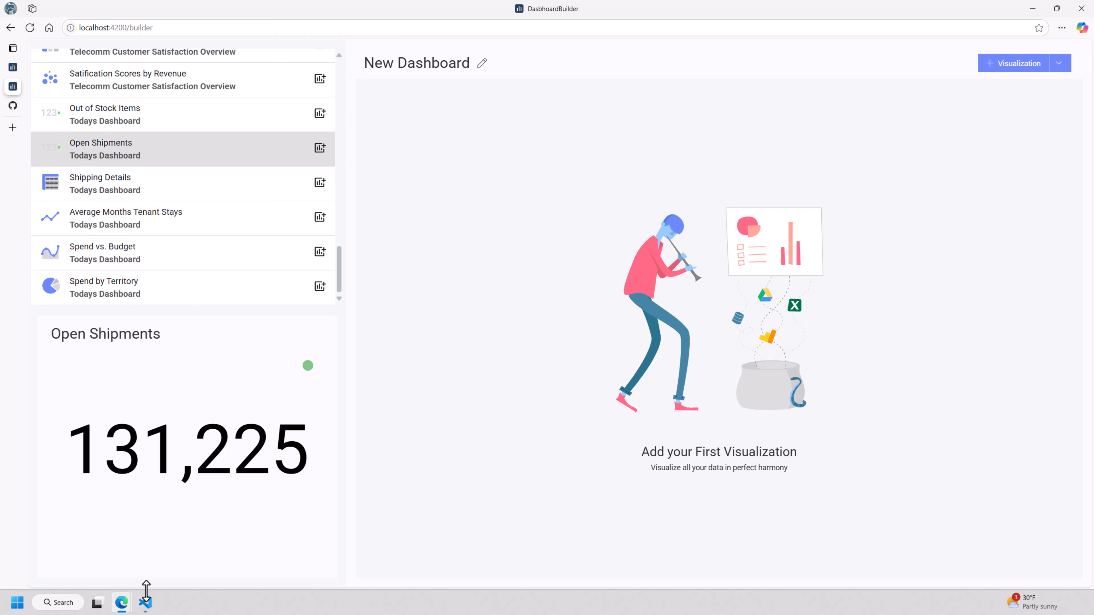
# Switch to Visual Studio Code and examine the whole generateDashboard method in builder.component.ts.
pyautogui.click(145, 601)
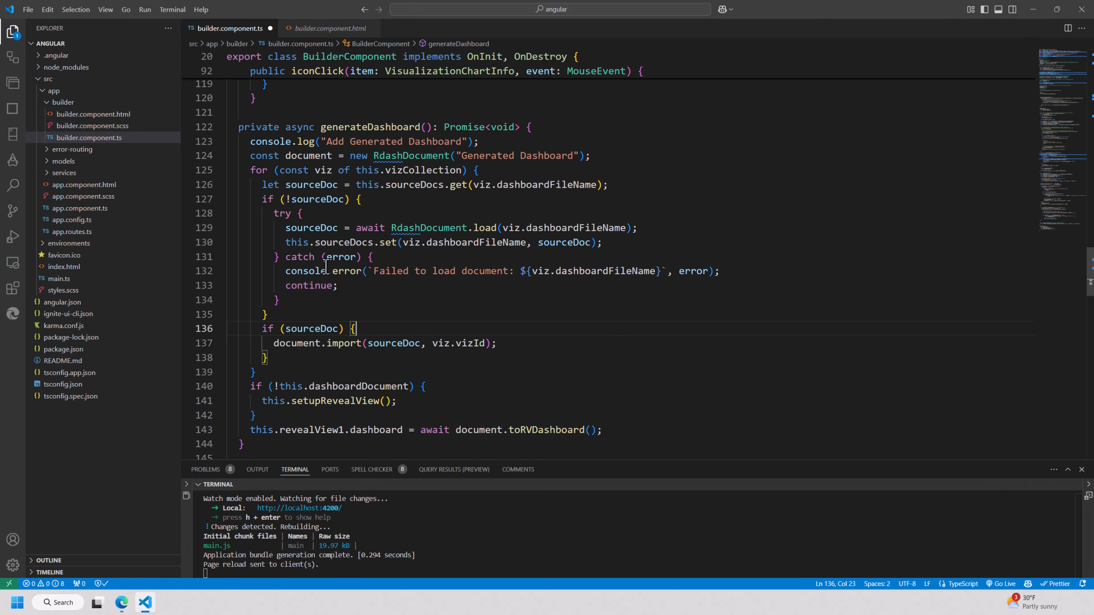
pyautogui.moveTo(238, 127); pyautogui.dragTo(267, 315)
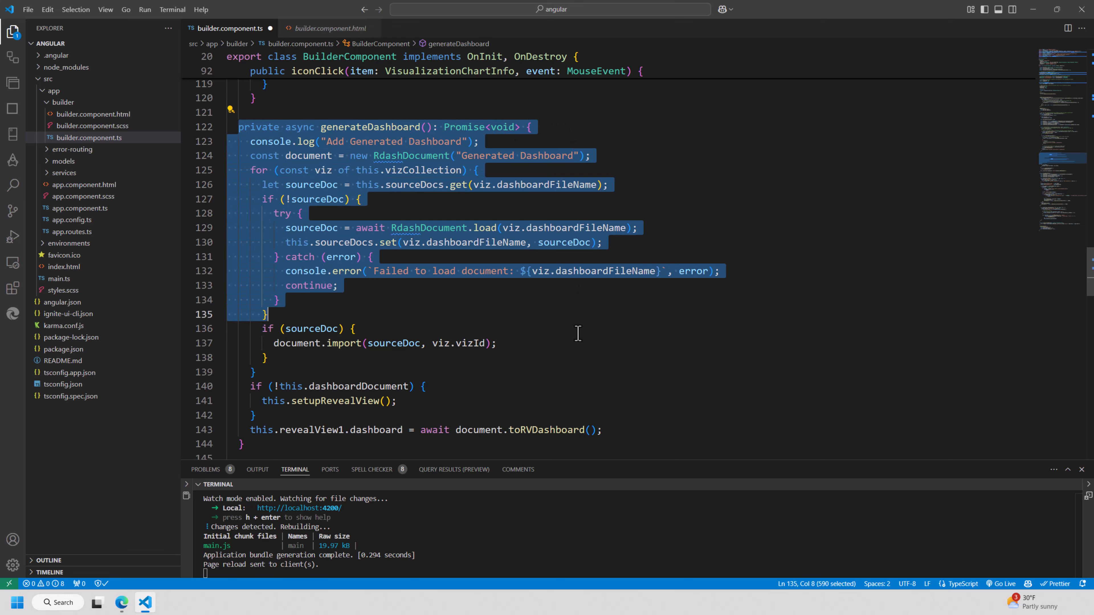
pyautogui.hotkey('shift', 'Down')
pyautogui.hotkey('shift', 'Down')
pyautogui.hotkey('shift', 'Down')
pyautogui.hotkey('shift', 'Down')
pyautogui.hotkey('shift', 'Down')
pyautogui.hotkey('shift', 'Down')
pyautogui.hotkey('shift', 'Down')
pyautogui.hotkey('shift', 'Down')
pyautogui.hotkey('shift', 'Down')
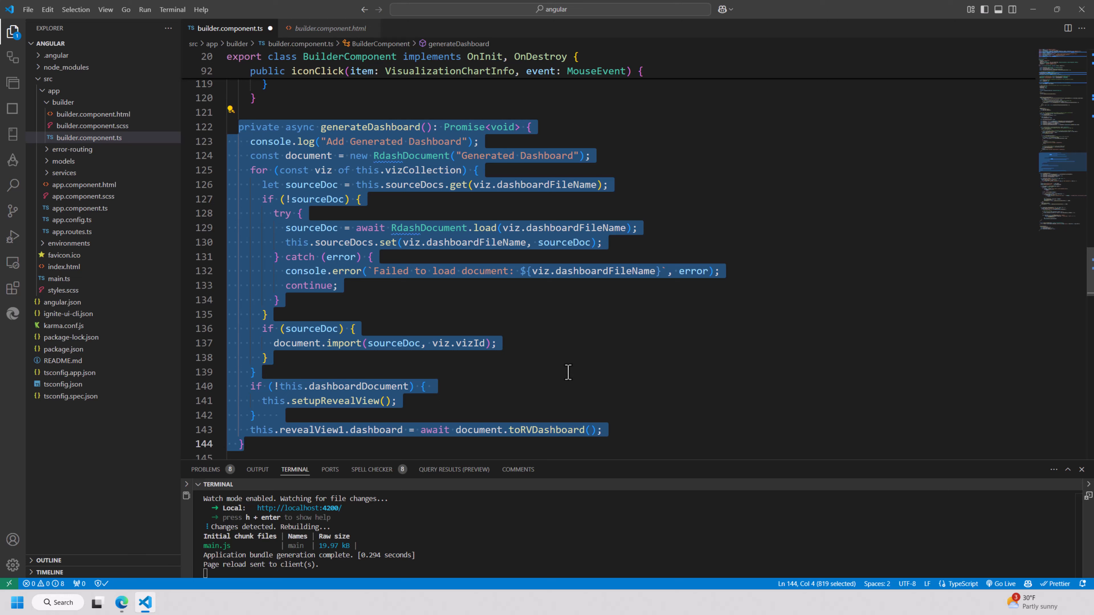
pyautogui.click(594, 328)
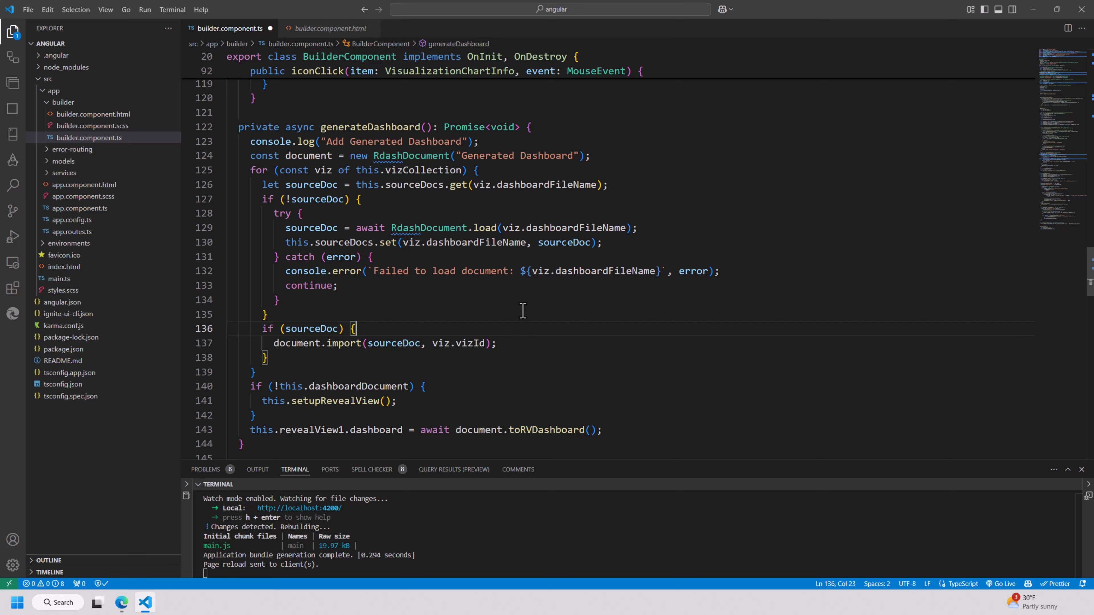
pyautogui.moveTo(244, 156); pyautogui.dragTo(631, 153)
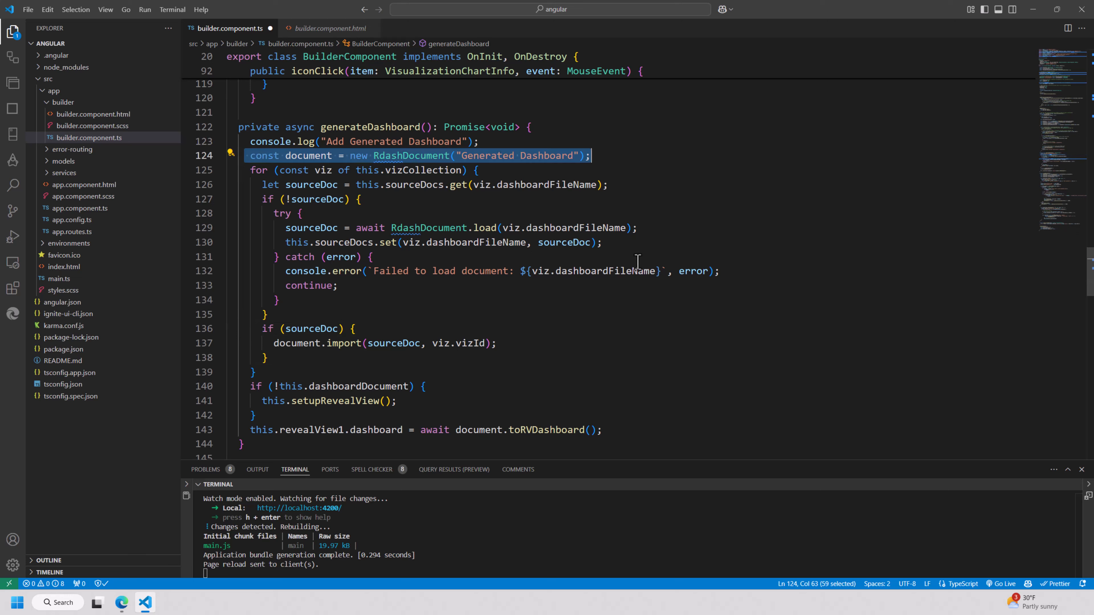
pyautogui.moveTo(244, 430); pyautogui.dragTo(622, 431)
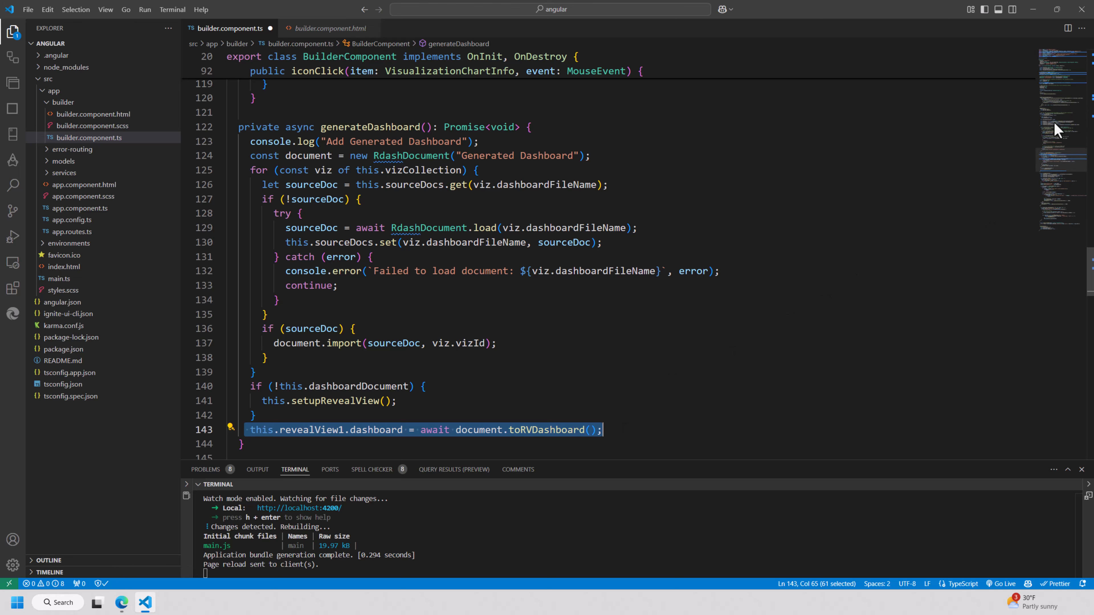
pyautogui.moveTo(1058, 163); pyautogui.dragTo(1064, 61)
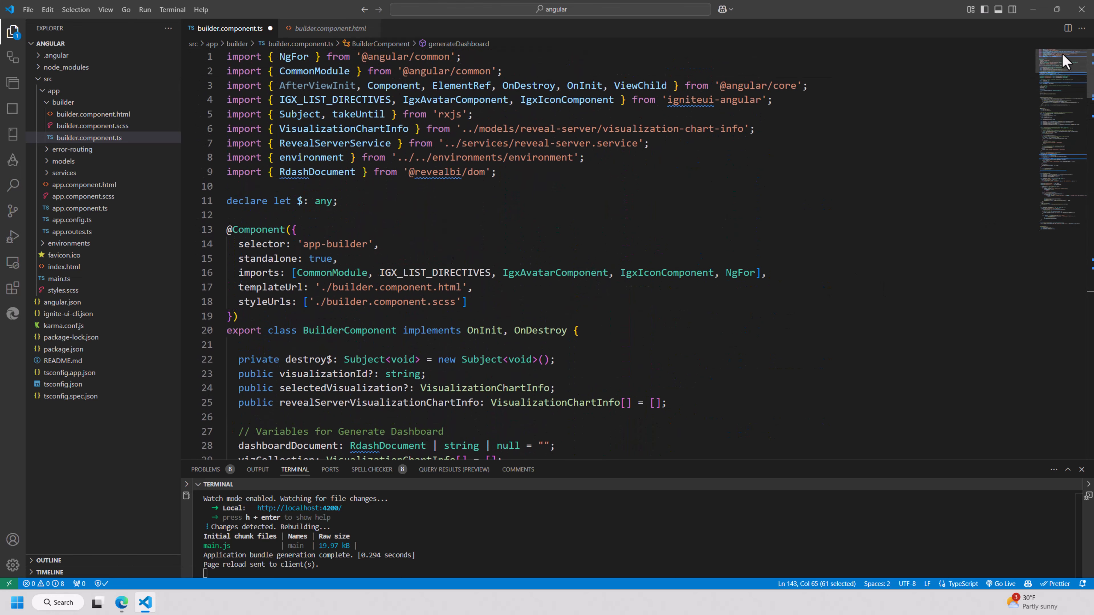
pyautogui.moveTo(499, 172); pyautogui.dragTo(219, 173)
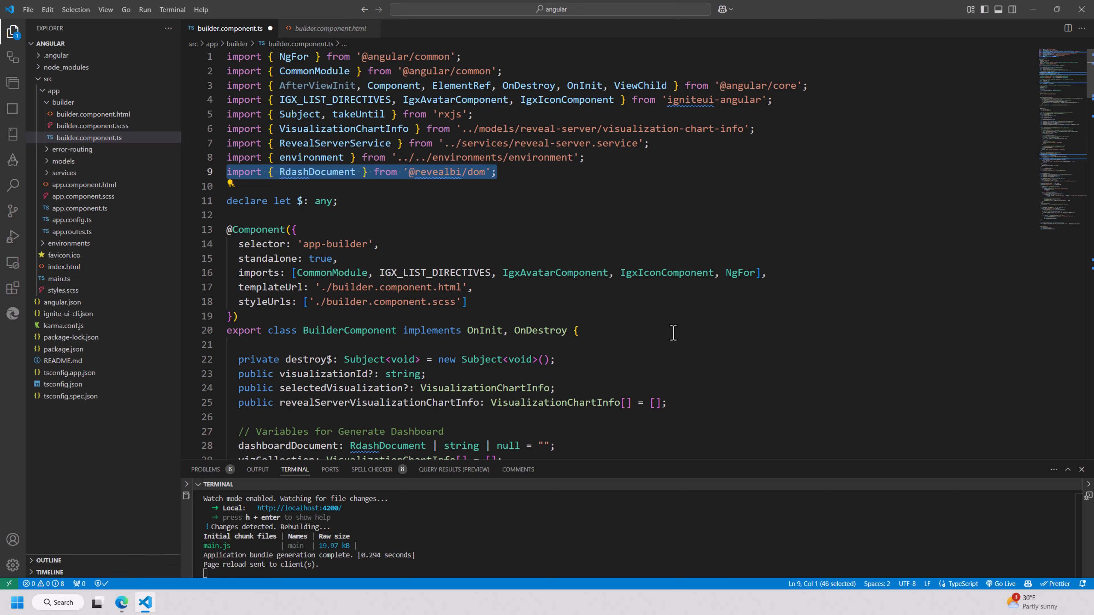
pyautogui.scroll(-2, 673, 333)
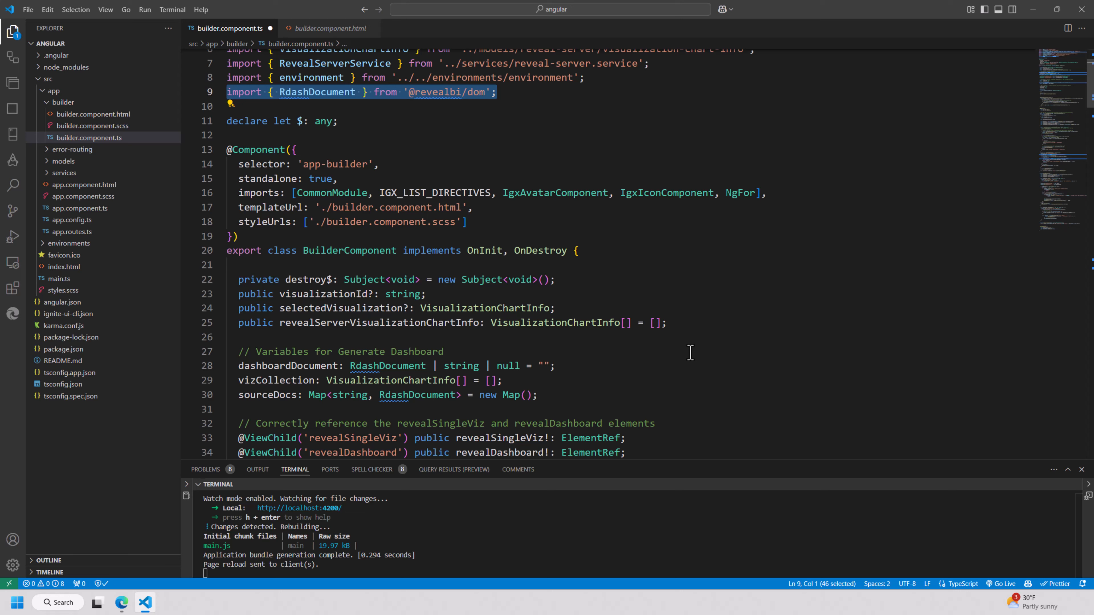
pyautogui.click(615, 353)
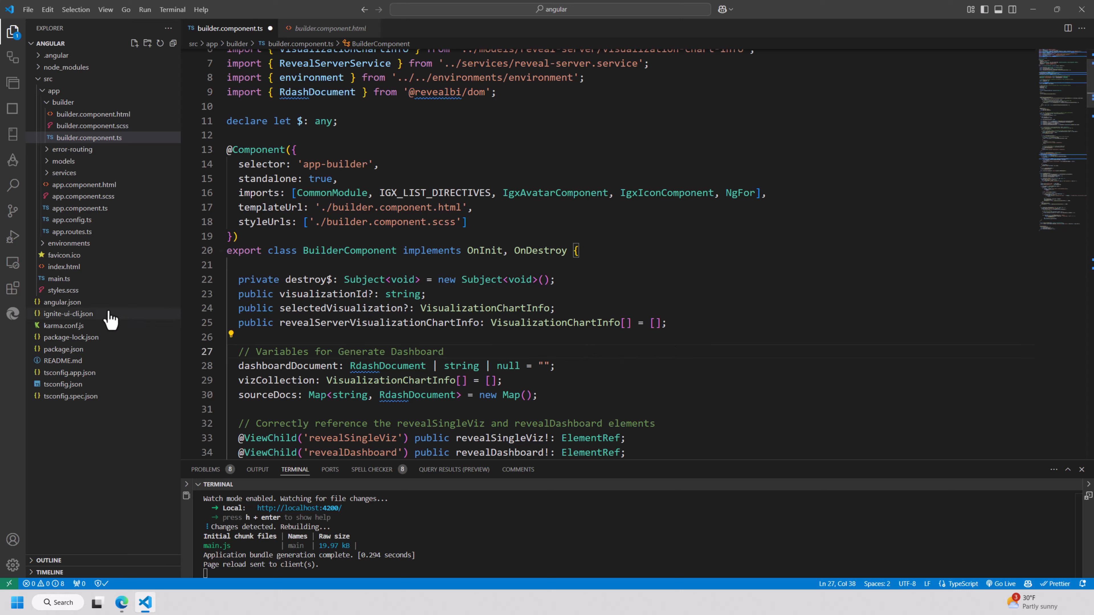
# Open environment.ts from the environments folder and examine its BASE_URL and IMAGE_URL settings.
pyautogui.click(67, 244)
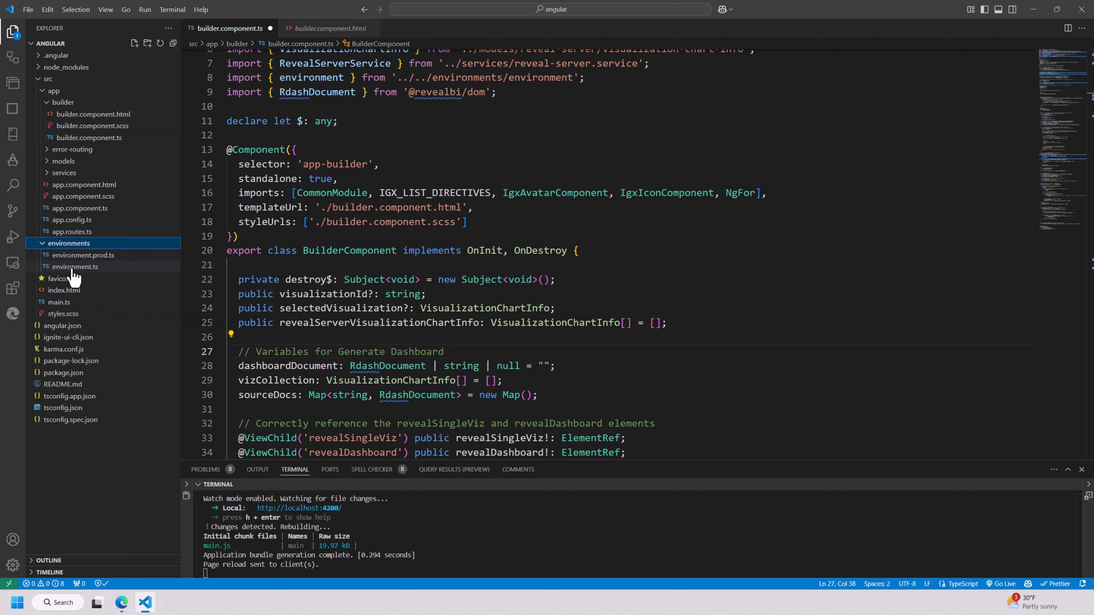
pyautogui.click(75, 267)
pyautogui.moveTo(509, 115); pyautogui.dragTo(189, 100)
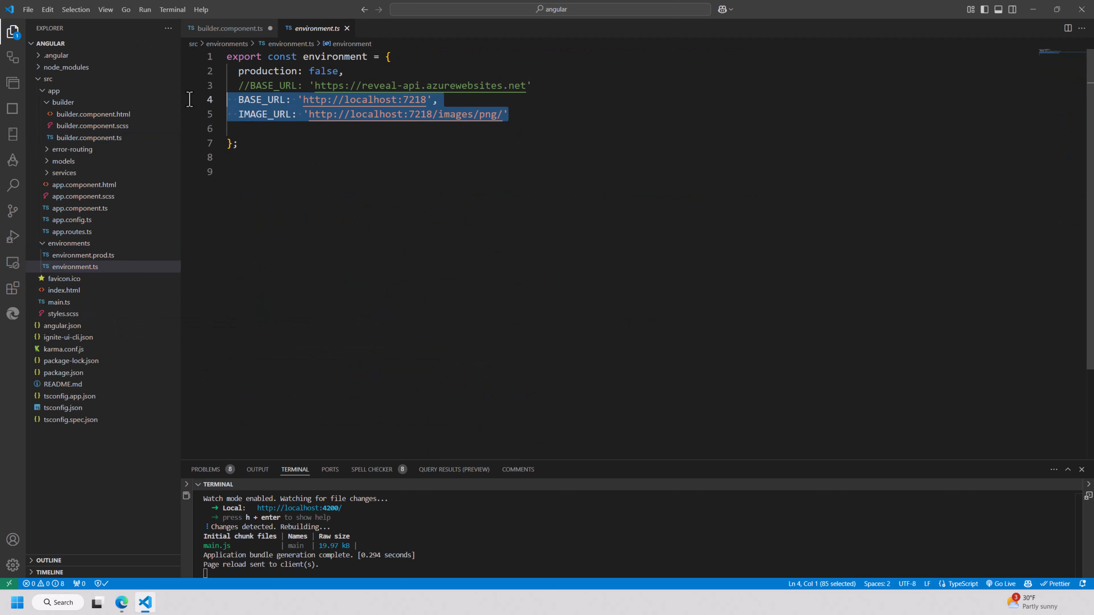
pyautogui.doubleClick(417, 100)
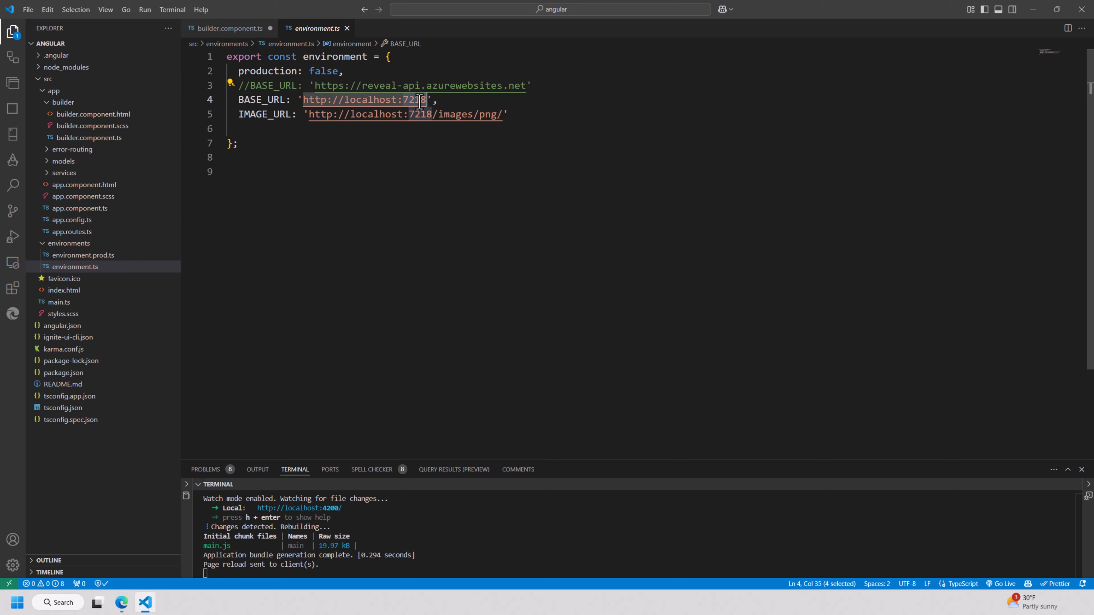
pyautogui.moveTo(444, 101); pyautogui.dragTo(227, 99)
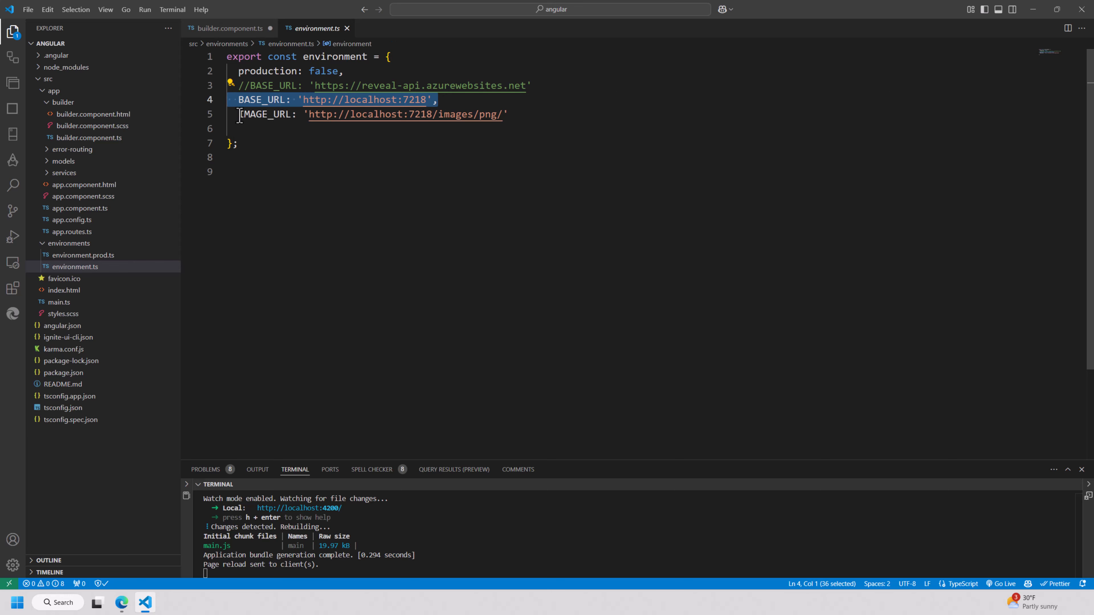
pyautogui.click(508, 114)
pyautogui.moveTo(508, 114); pyautogui.dragTo(228, 115)
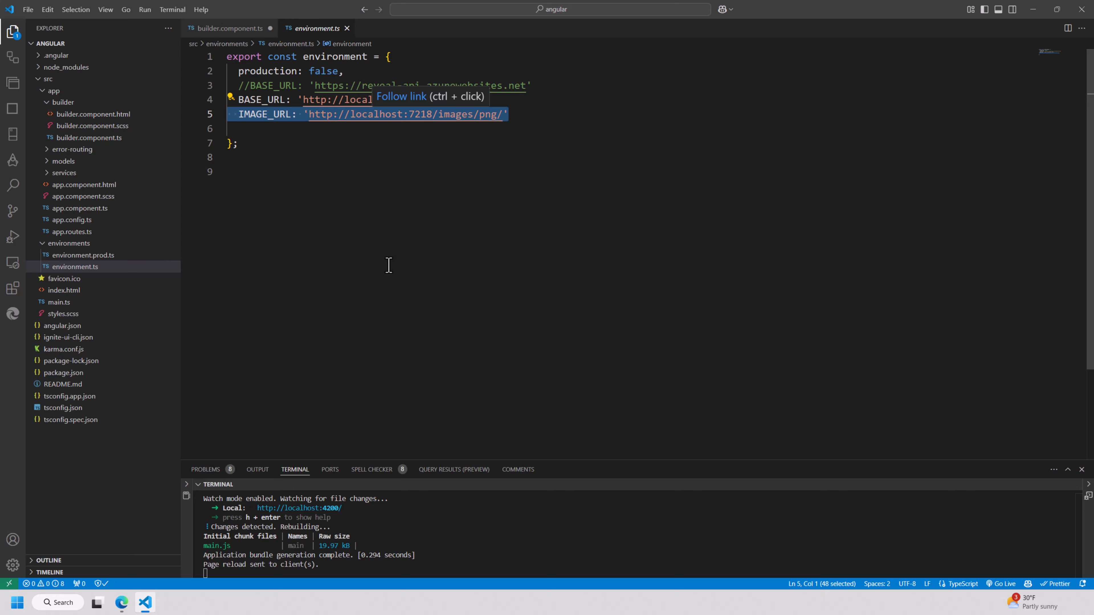
pyautogui.doubleClick(486, 115)
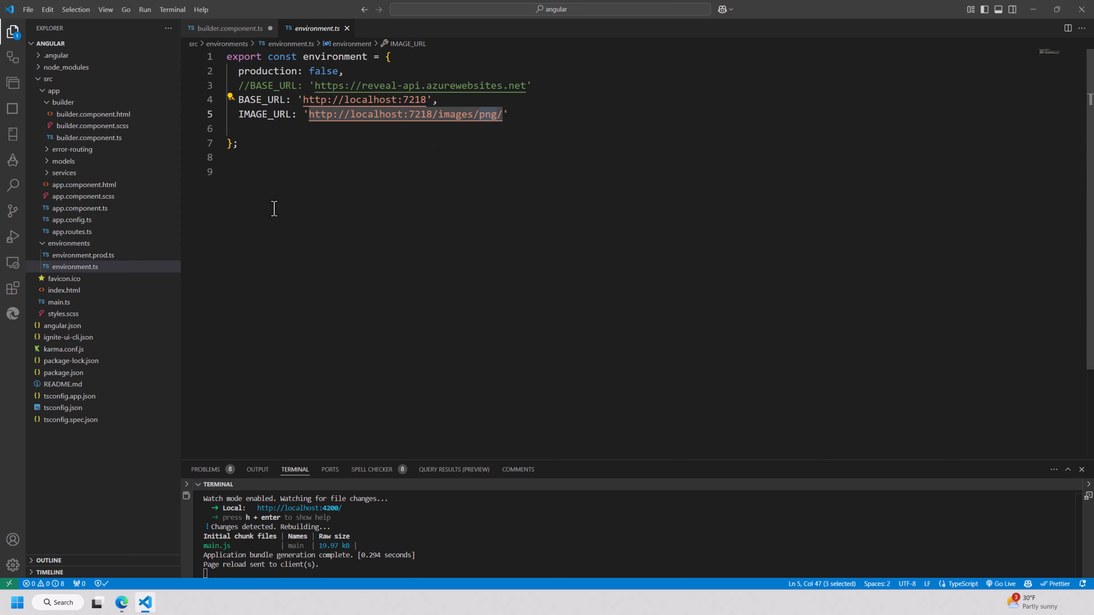
# Switch to the Swagger UI browser window and examine the dashboard, ID, title and chart type fields in the /dashboards/visualizations response.
pyautogui.moveTo(131, 597)
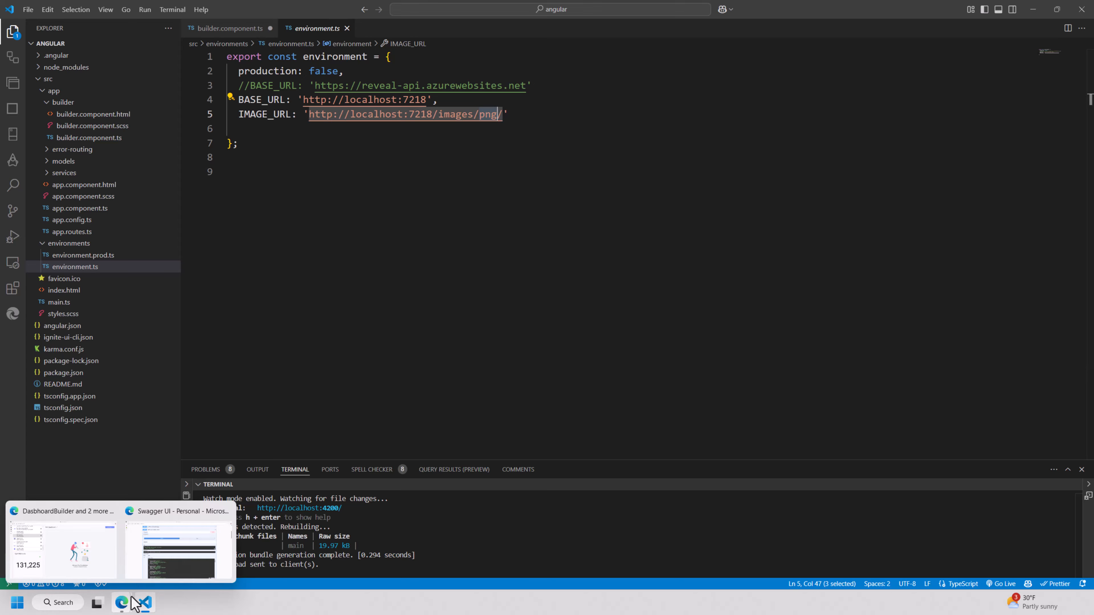
pyautogui.click(184, 552)
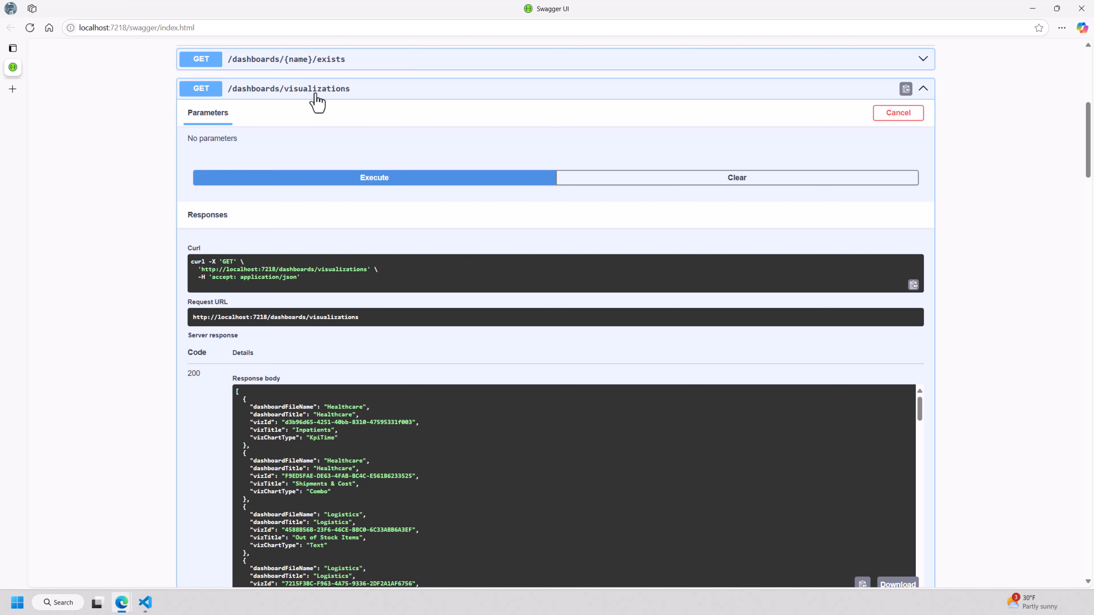
pyautogui.scroll(-4, 420, 253)
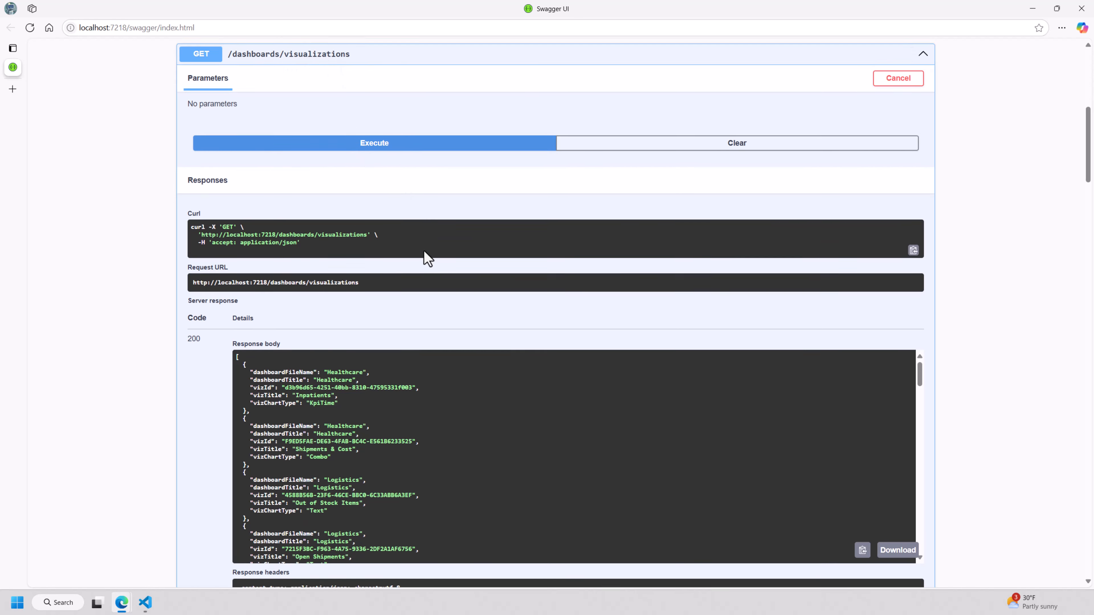
pyautogui.moveTo(252, 246); pyautogui.dragTo(319, 255)
pyautogui.click(357, 254)
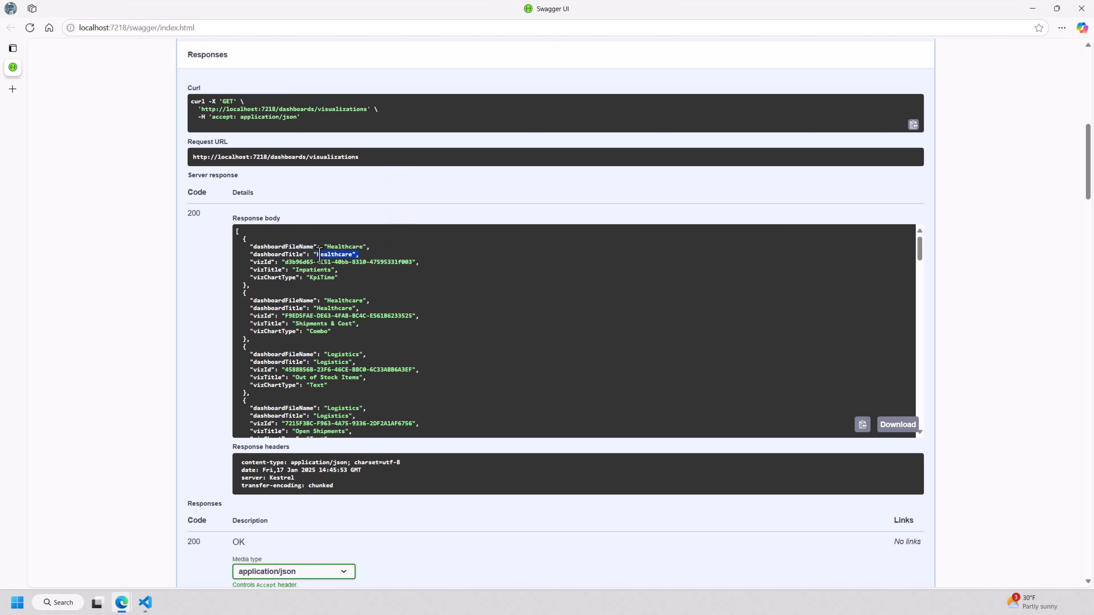
pyautogui.moveTo(250, 262); pyautogui.dragTo(419, 262)
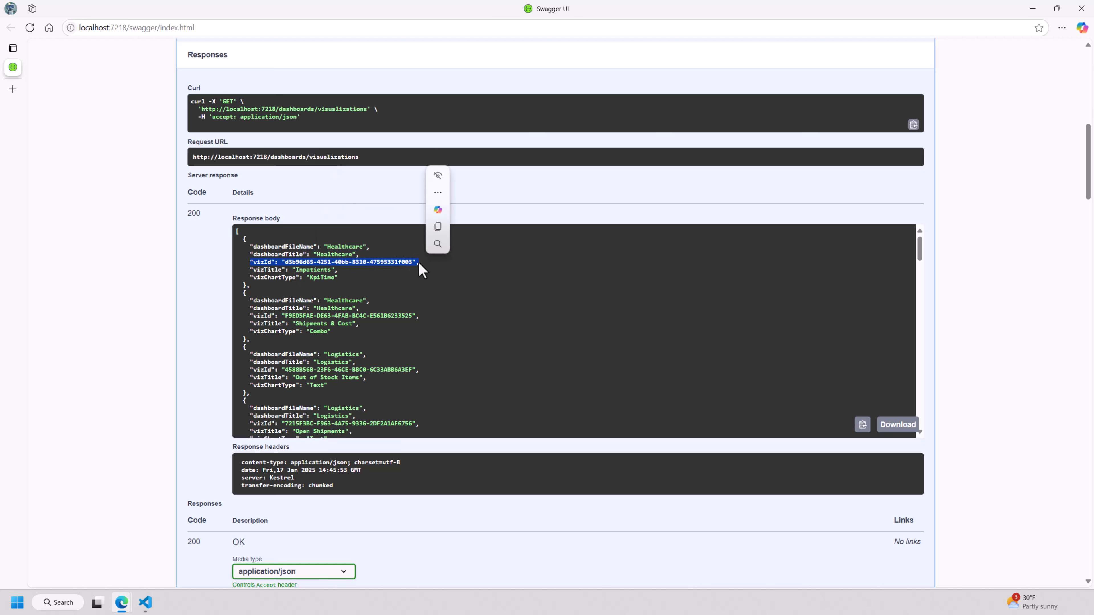
pyautogui.moveTo(338, 277); pyautogui.dragTo(237, 270)
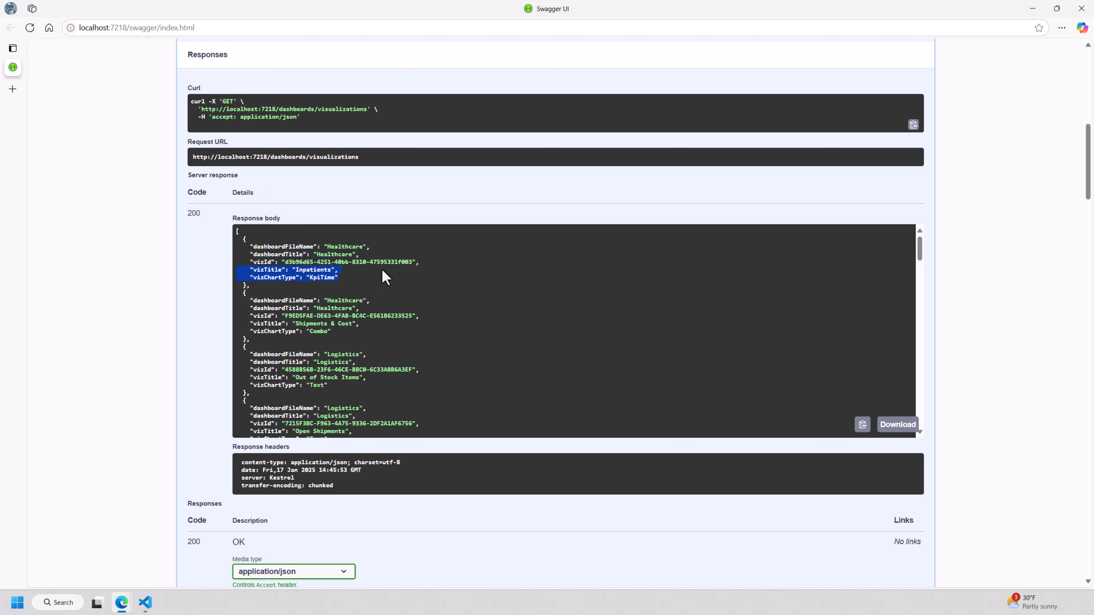
pyautogui.scroll(-6, 384, 298)
pyautogui.scroll(-3, 385, 312)
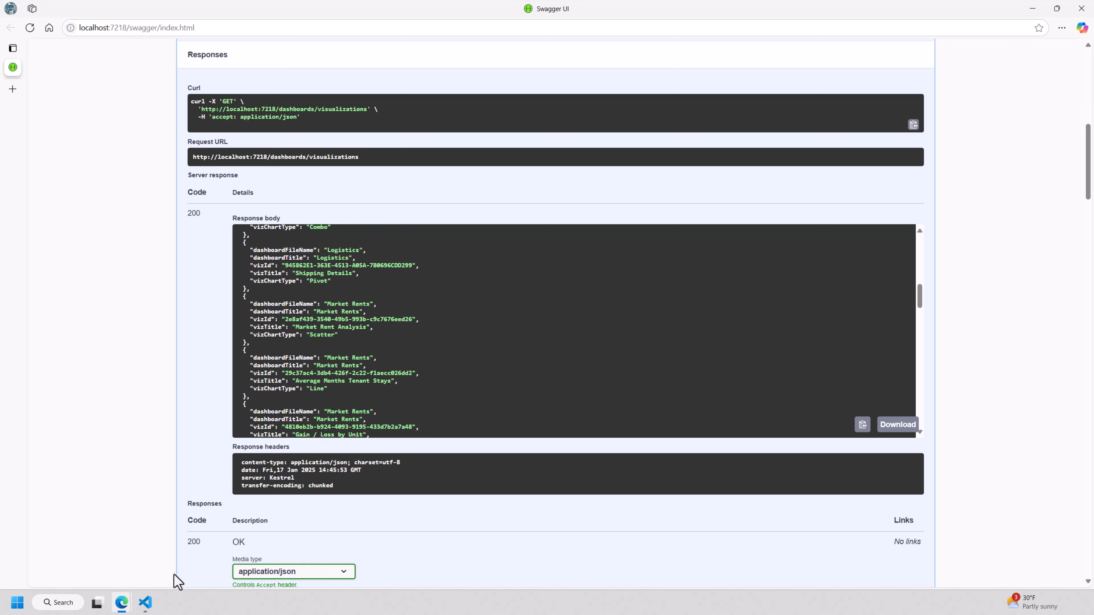
# Switch back to the DashboardBuilder browser window and look through the visualization catalog, up to the Sales and Marketing Analytics entries.
pyautogui.moveTo(113, 588)
pyautogui.click(111, 560)
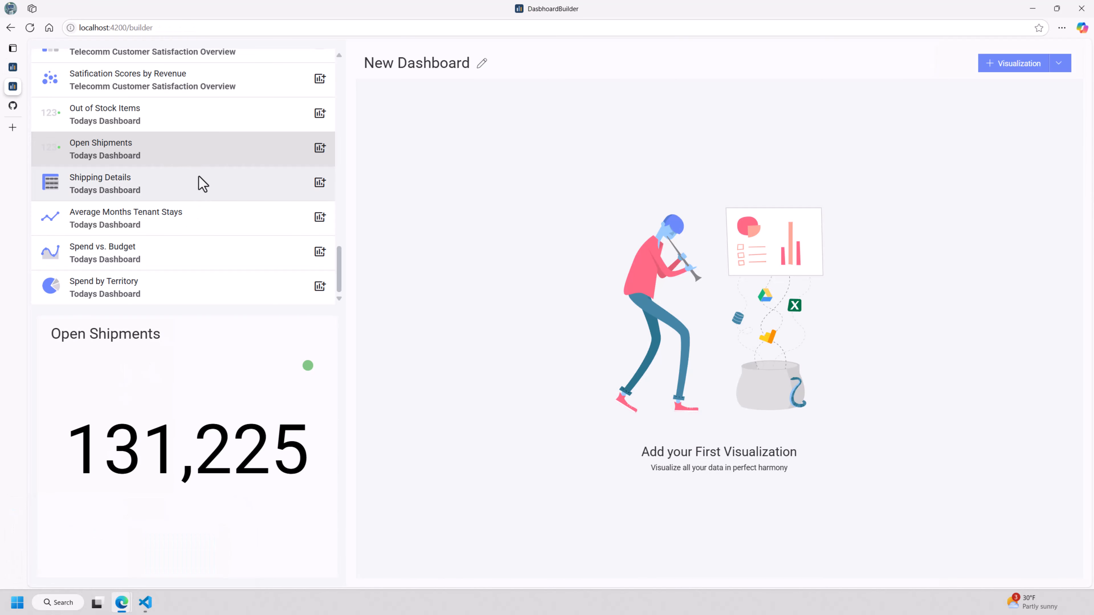
pyautogui.scroll(5, 199, 183)
pyautogui.scroll(3, 202, 185)
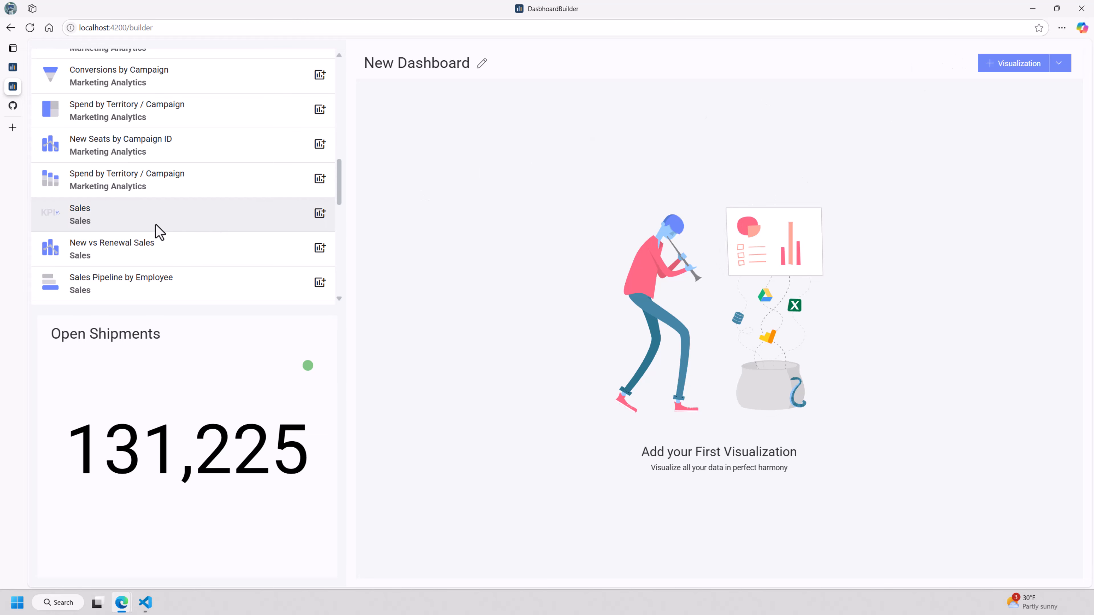
# Switch to the RevealBi-DashboardBuilder GitHub page and open its list of repositories.
pyautogui.click(16, 108)
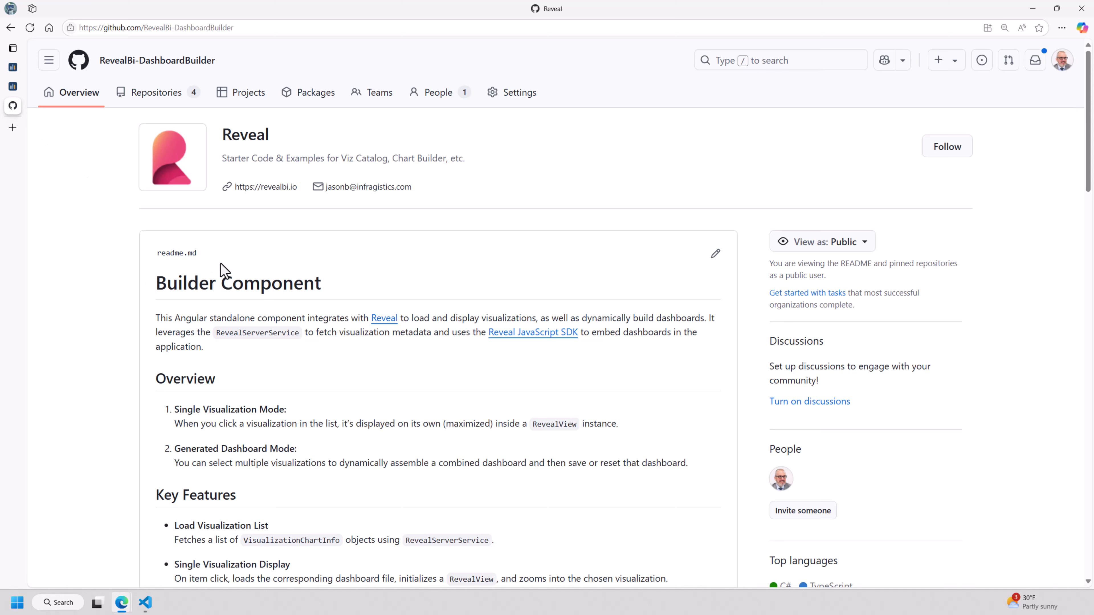
pyautogui.click(171, 98)
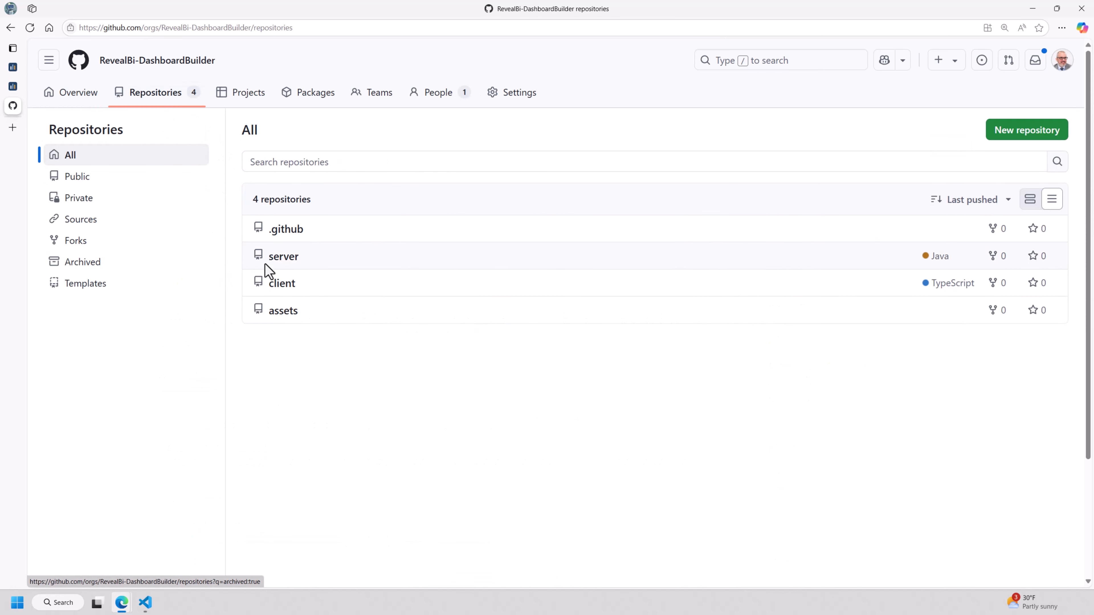
# Open the server repository to look over its java, netcore, node-js and nodejs-ts folders, and return to the organization's repository list.
pyautogui.click(276, 260)
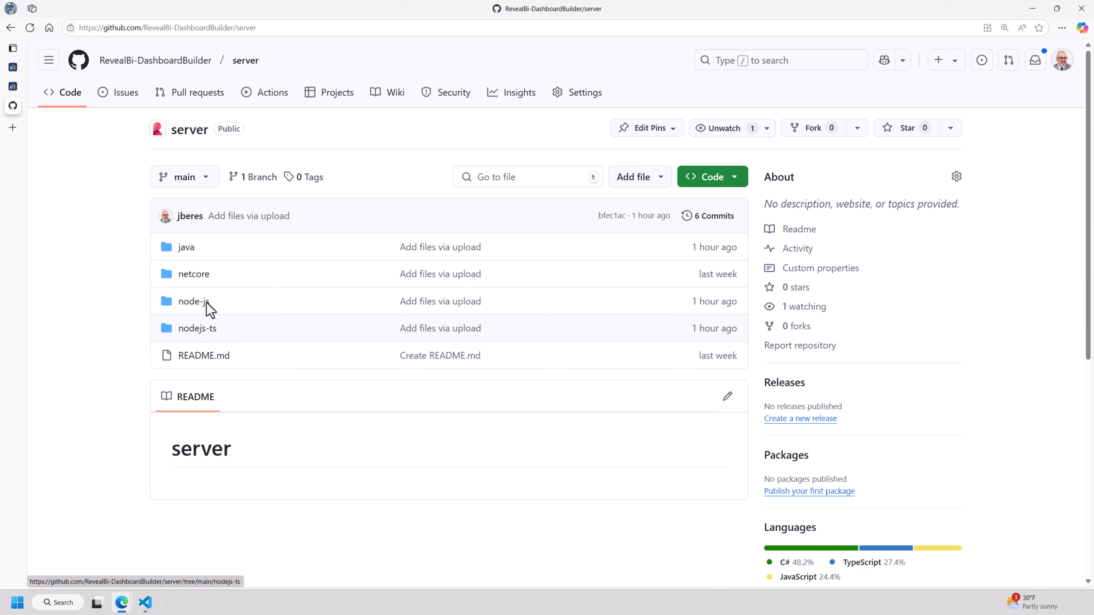
pyautogui.click(198, 72)
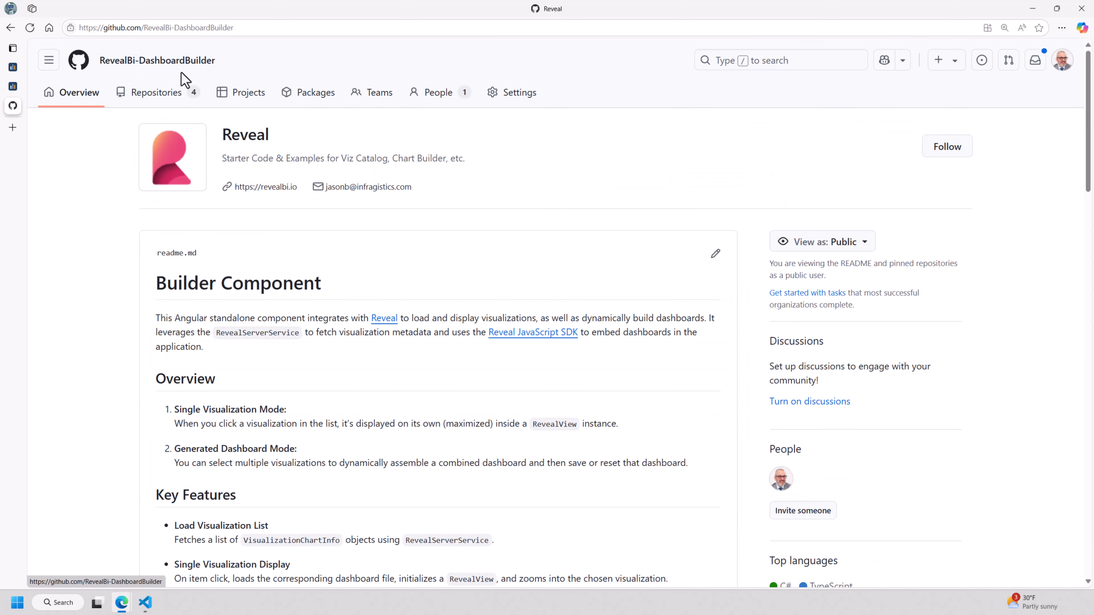
pyautogui.click(156, 92)
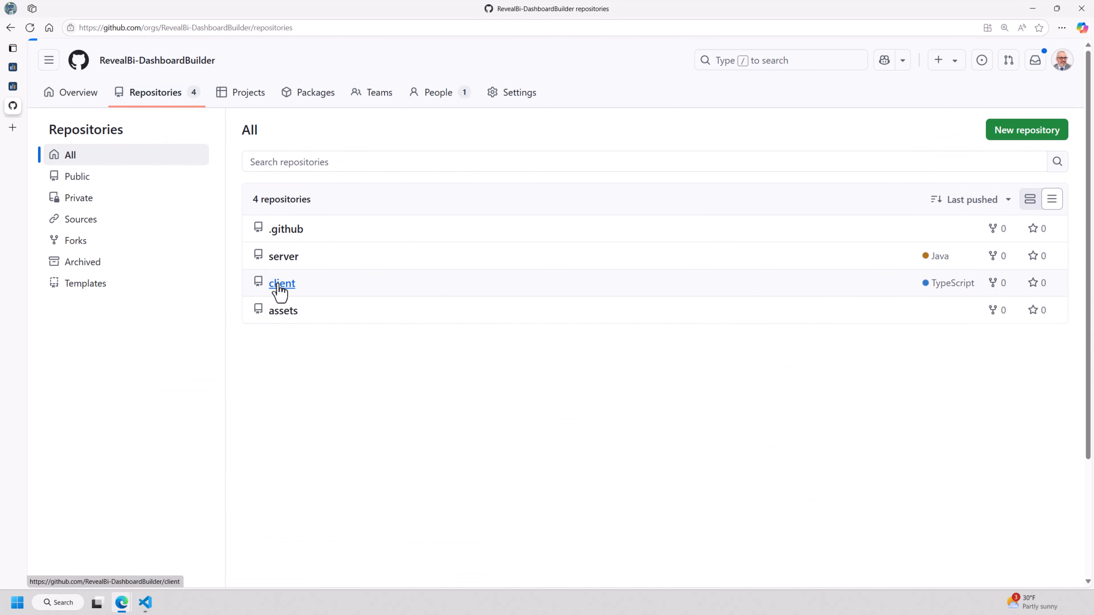
# Open dashboard-builder.html from the html folder of the client repository.
pyautogui.click(279, 285)
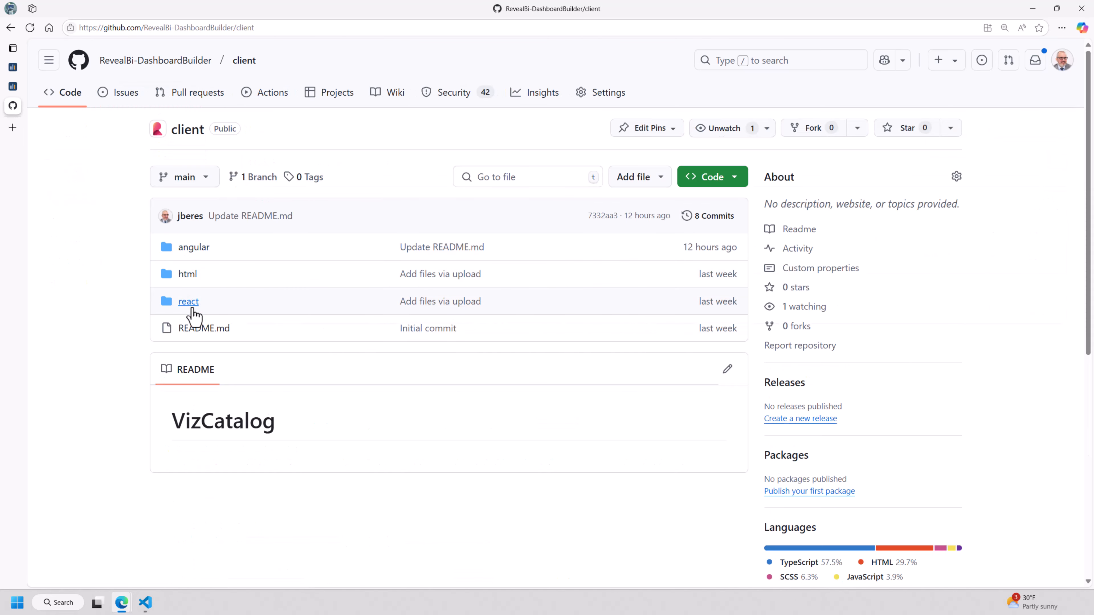
pyautogui.click(189, 278)
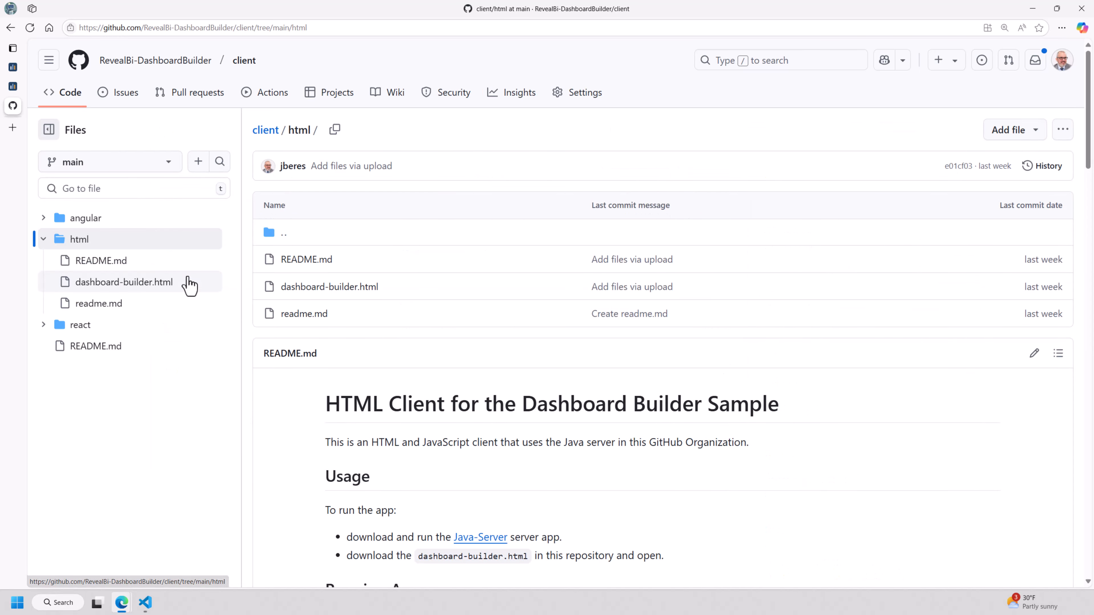
pyautogui.click(307, 291)
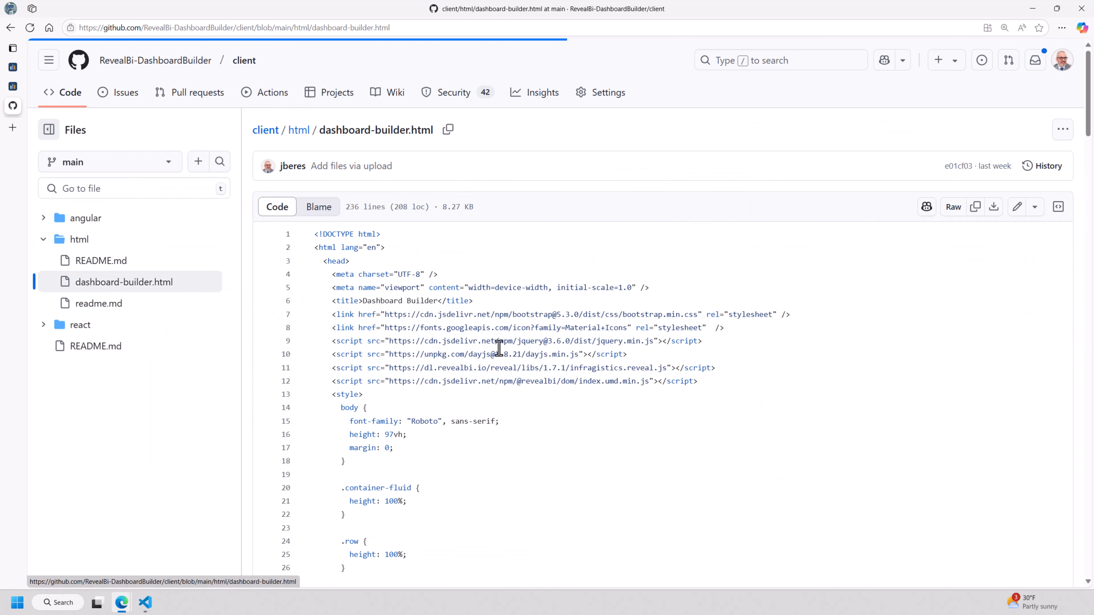
# Examine the code of dashboard-builder.html, from the styles and API URL settings through fetchVisualizations and handleVisualizationClick to addVisualization.
pyautogui.scroll(-3, 628, 399)
pyautogui.scroll(-15, 627, 399)
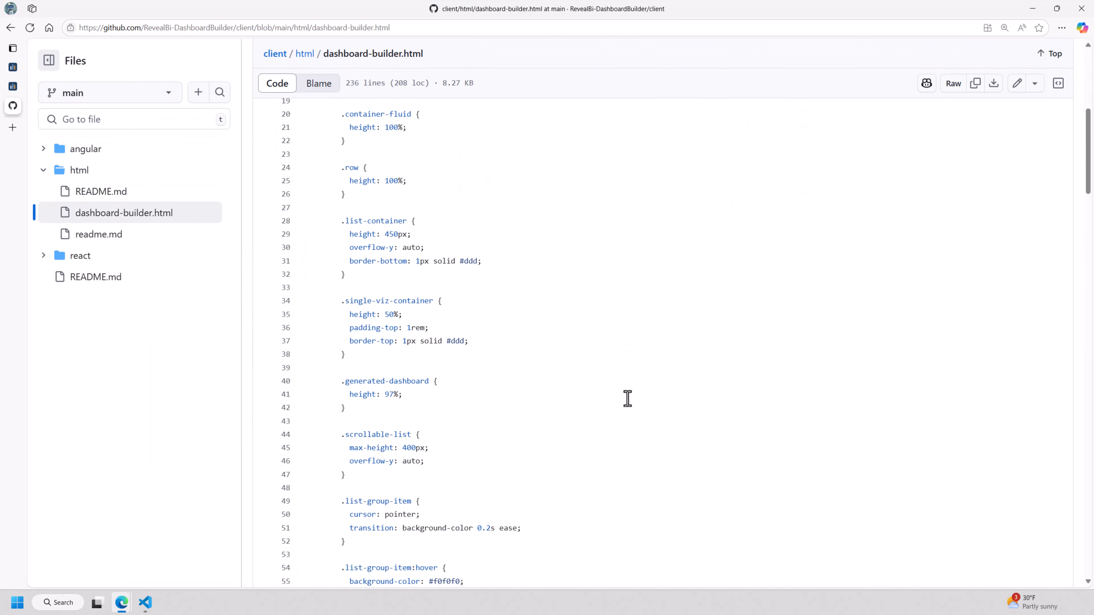
pyautogui.scroll(-12, 628, 396)
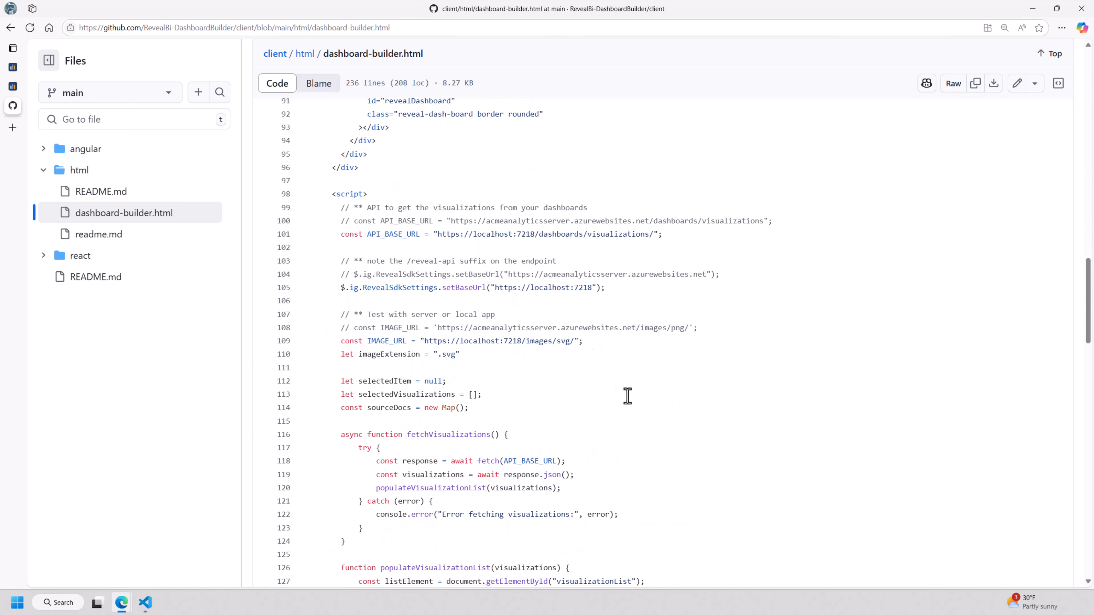
pyautogui.scroll(-4, 628, 397)
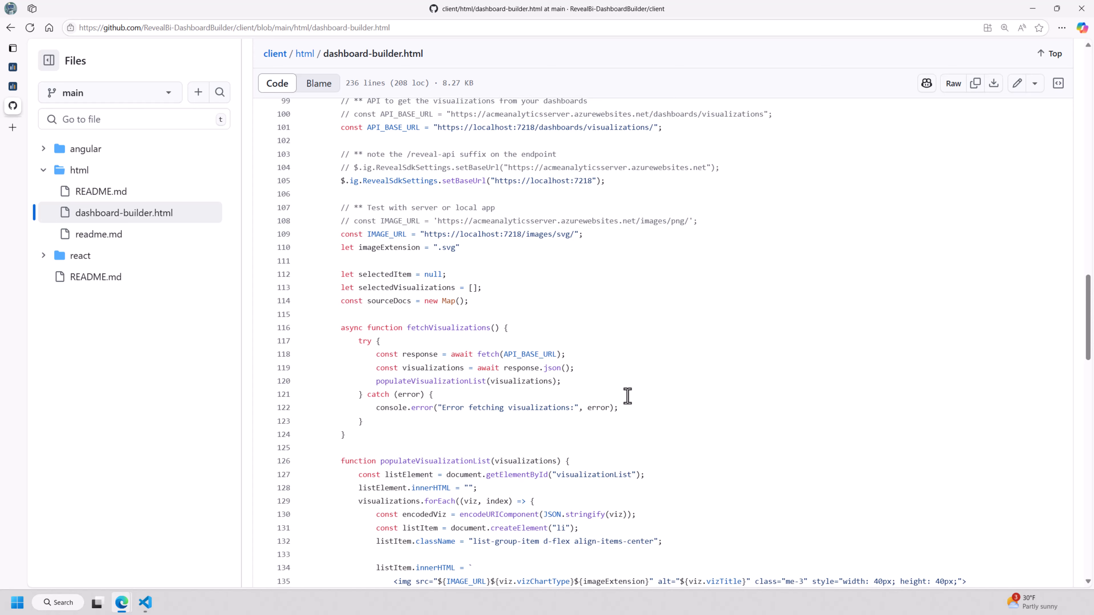
pyautogui.scroll(-3, 628, 397)
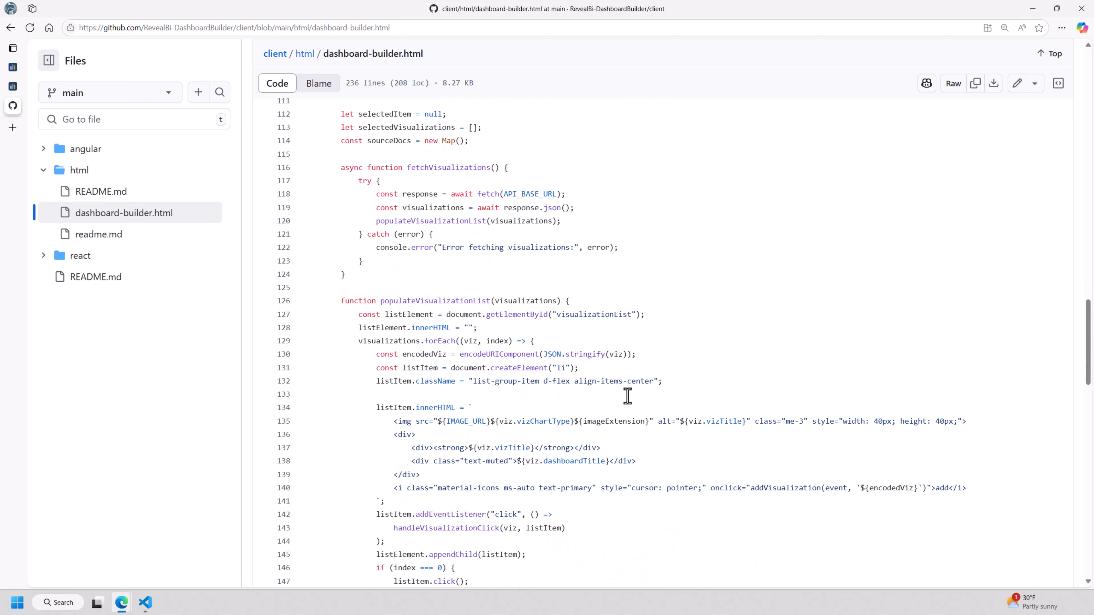
pyautogui.scroll(-4, 627, 397)
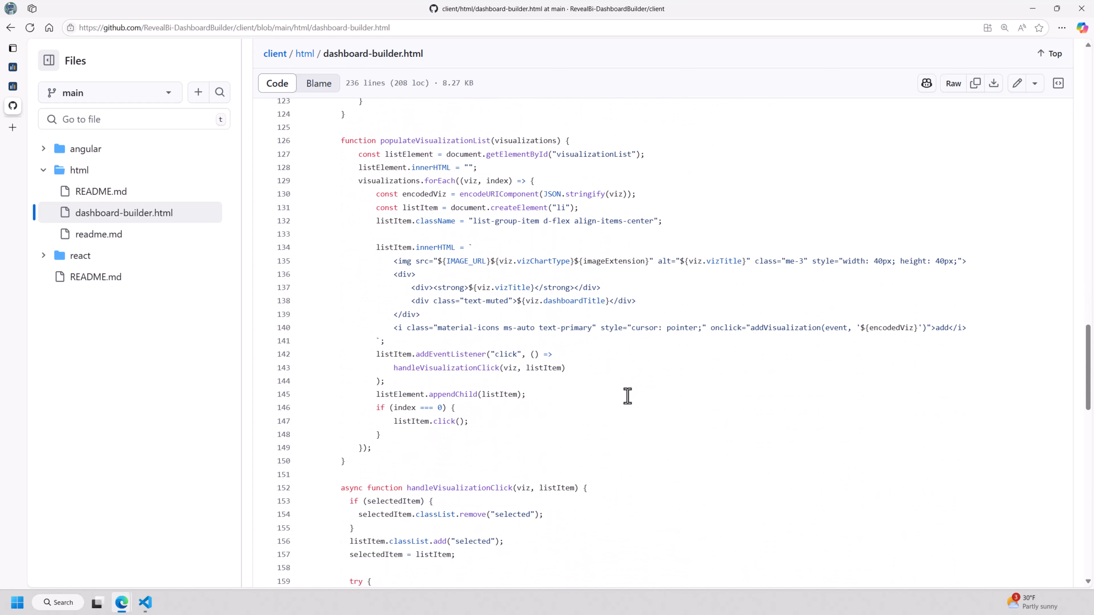
pyautogui.scroll(-7, 627, 397)
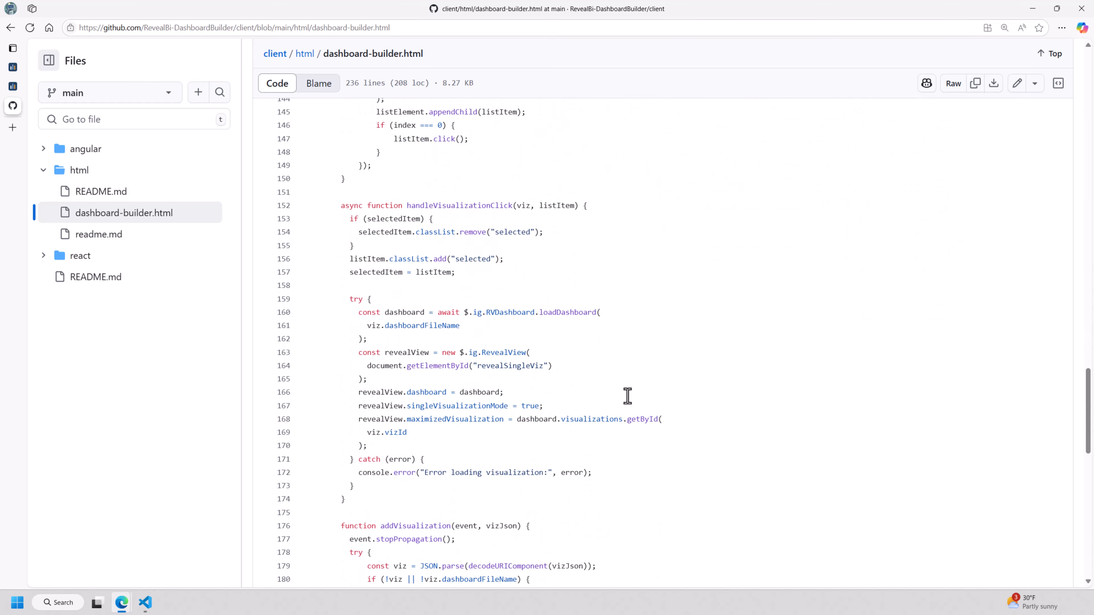
pyautogui.scroll(-4, 627, 396)
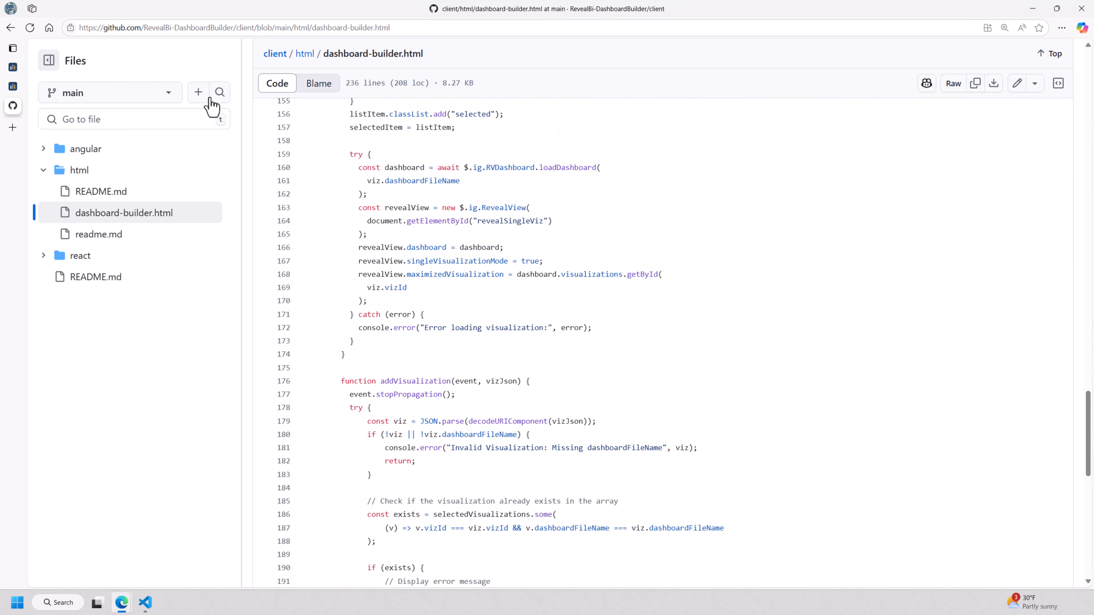
# Switch to the DashboardBuilder page and add the Spend by Territory / Campaign treemap, New Seats by Campaign ID and Sales visualizations to the new dashboard.
pyautogui.click(12, 86)
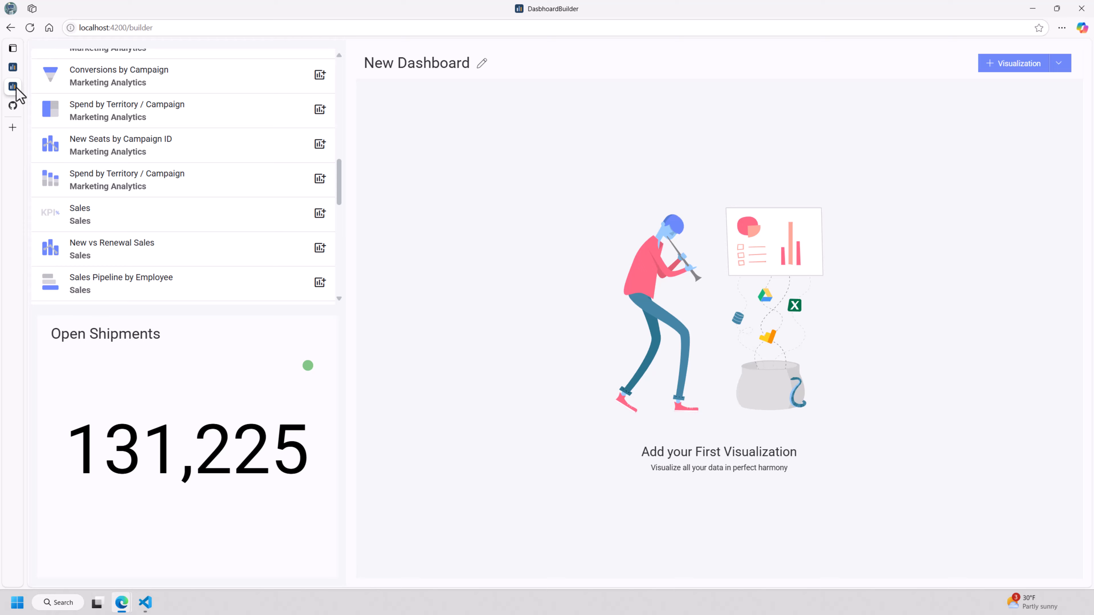
pyautogui.click(70, 121)
pyautogui.click(320, 110)
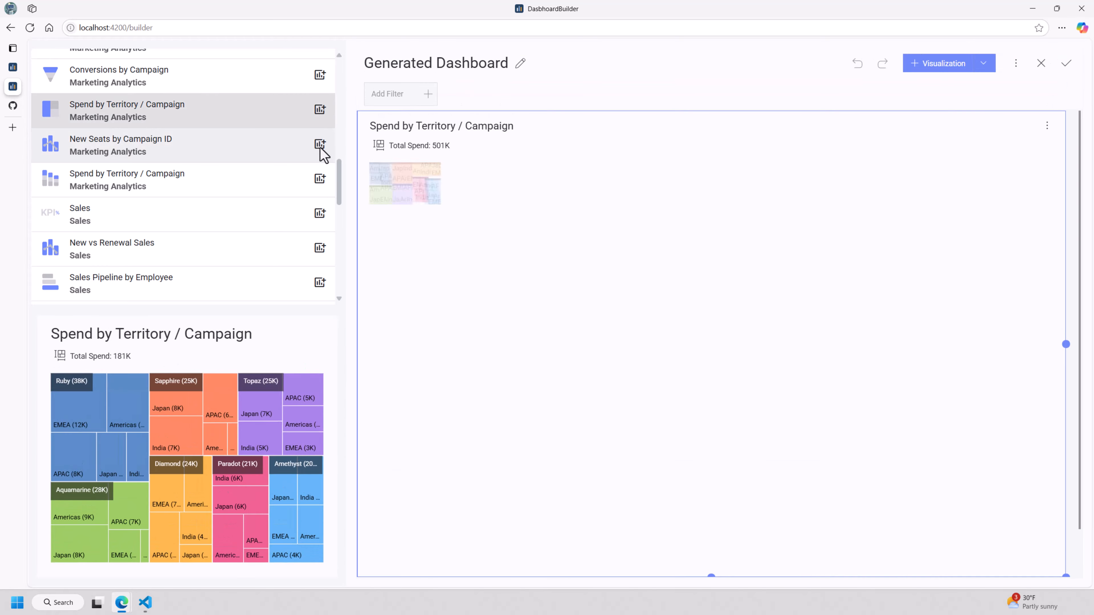
pyautogui.click(320, 144)
pyautogui.click(320, 214)
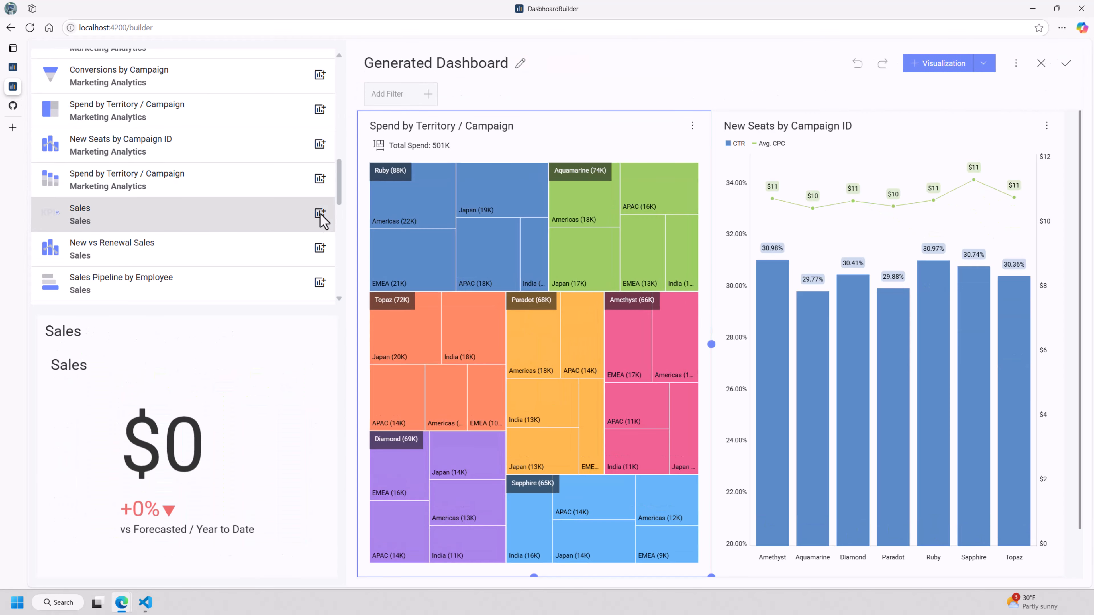